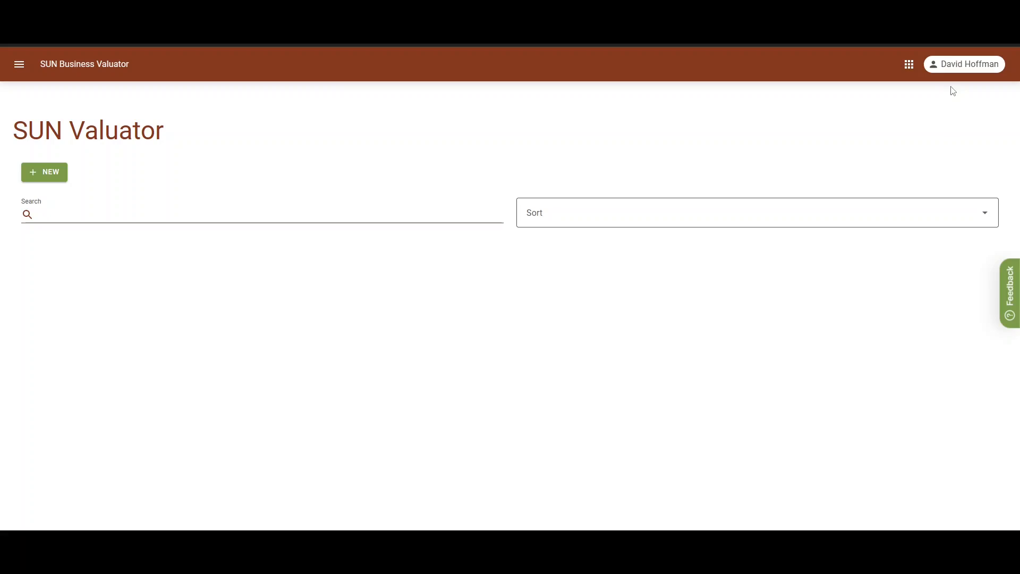
pyautogui.click(1006, 302)
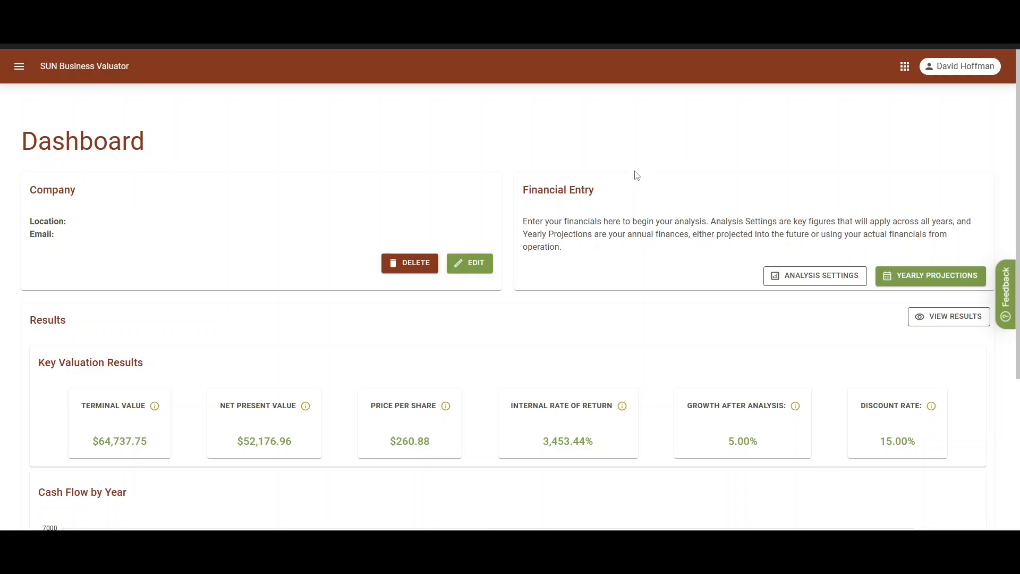
# - Review the dashboard's key valuation results and the Cash Flow by Year chart in the desktop and mobile layouts
pyautogui.scroll(-4, 690, 210)
pyautogui.scroll(4, 689, 218)
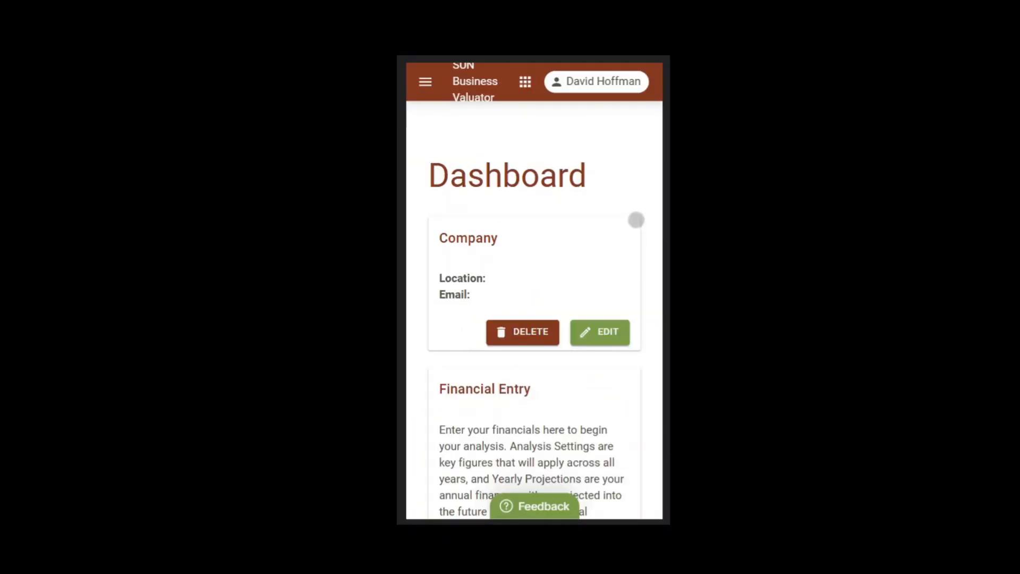
pyautogui.scroll(-5, 636, 220)
pyautogui.scroll(-6, 636, 220)
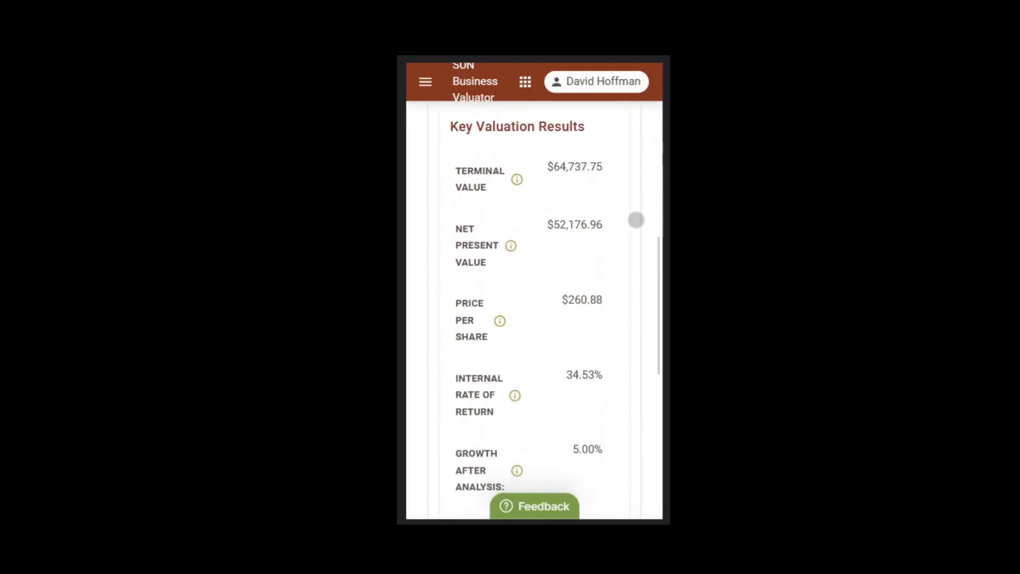
pyautogui.scroll(-5, 636, 220)
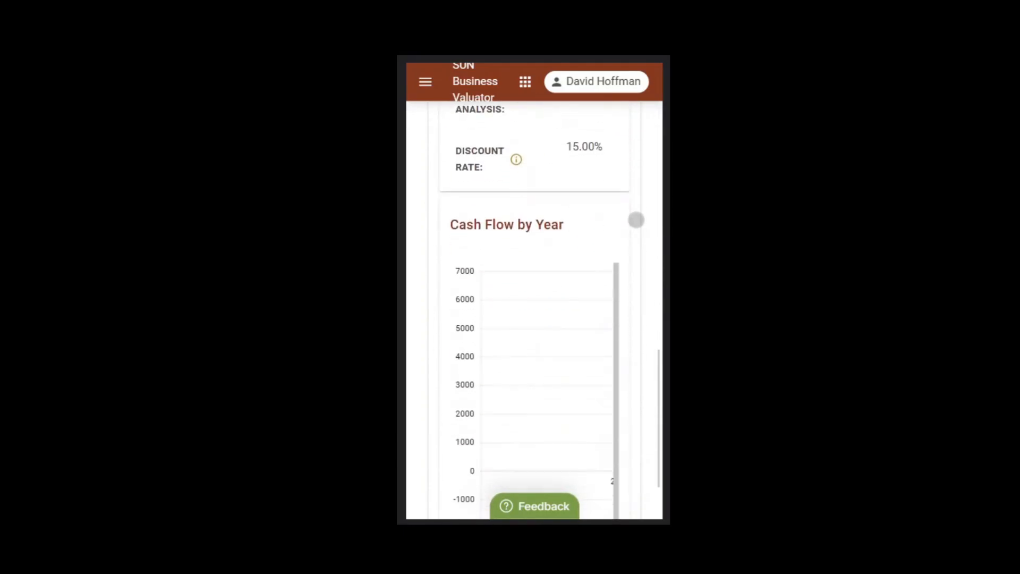
pyautogui.moveTo(595, 318); pyautogui.dragTo(519, 330)
pyautogui.moveTo(599, 315); pyautogui.dragTo(499, 314)
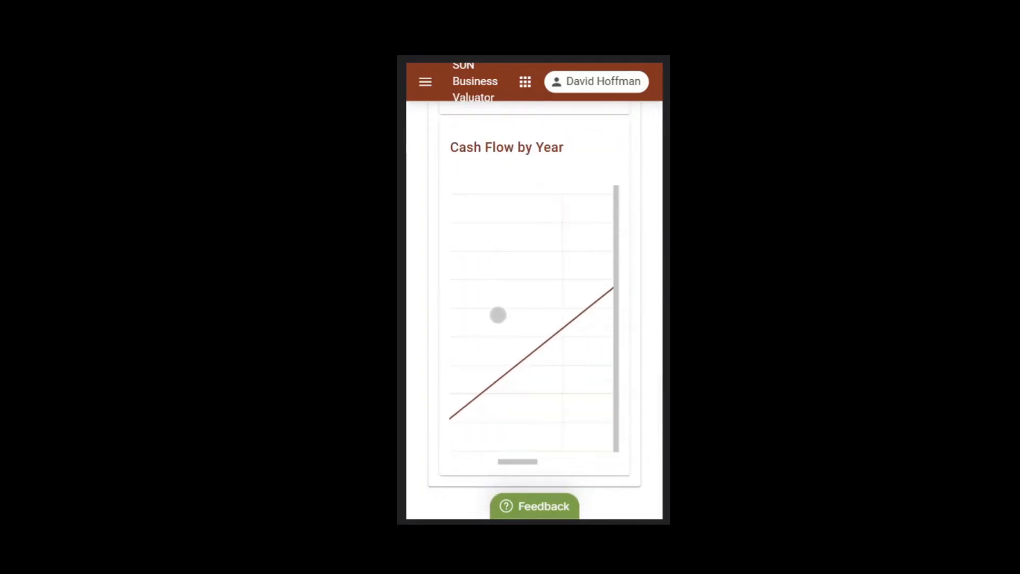
pyautogui.moveTo(581, 303); pyautogui.dragTo(483, 301)
pyautogui.moveTo(572, 295); pyautogui.dragTo(414, 295)
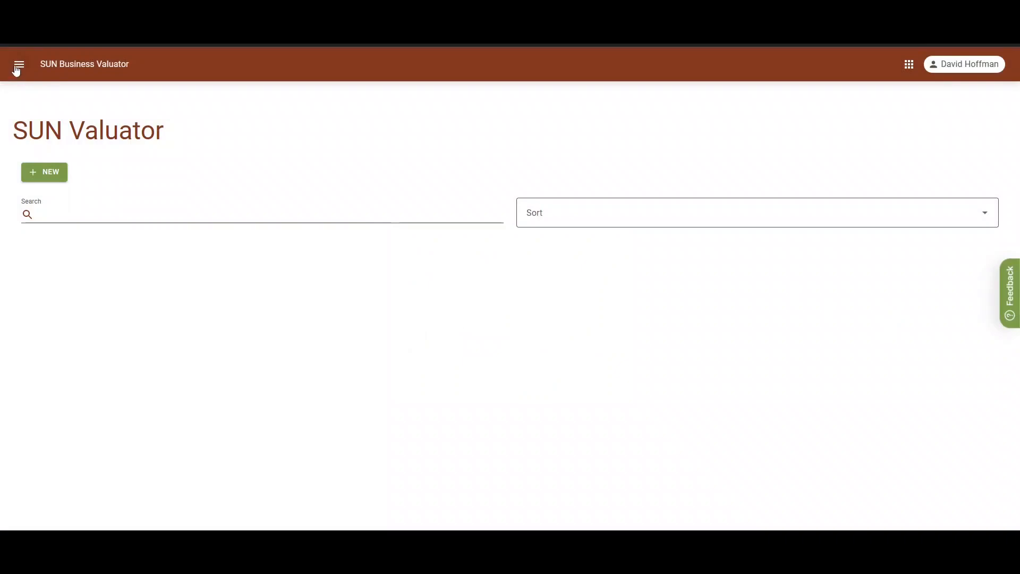
# - Show the navigation with its Companies section expanded and go to the Home page
pyautogui.click(17, 71)
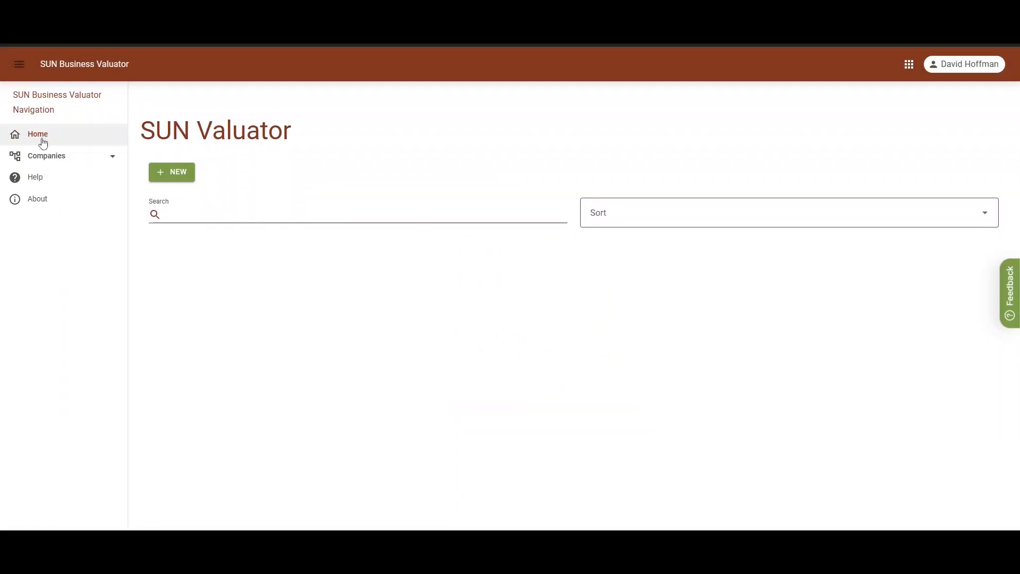
pyautogui.click(64, 159)
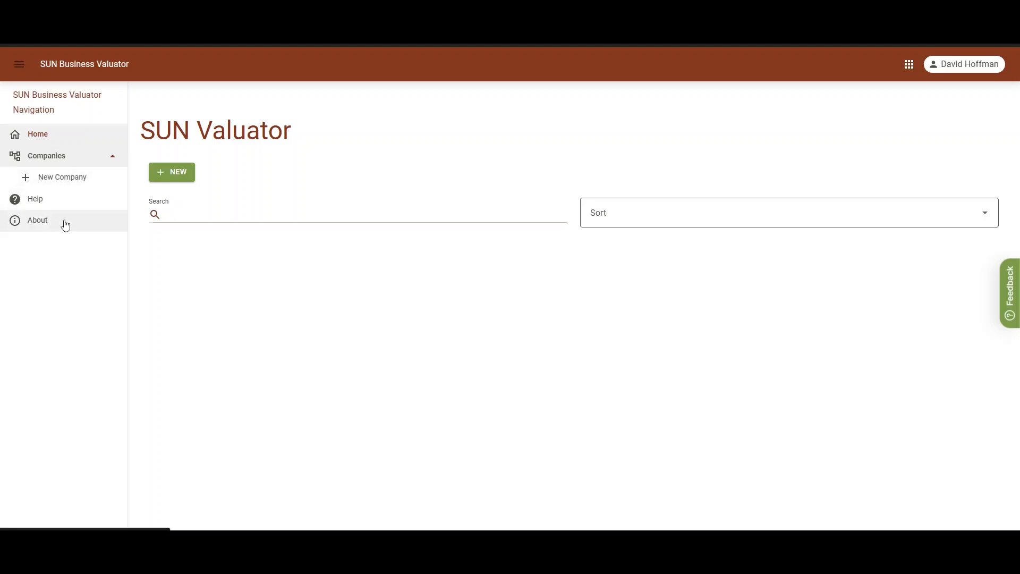
pyautogui.click(89, 136)
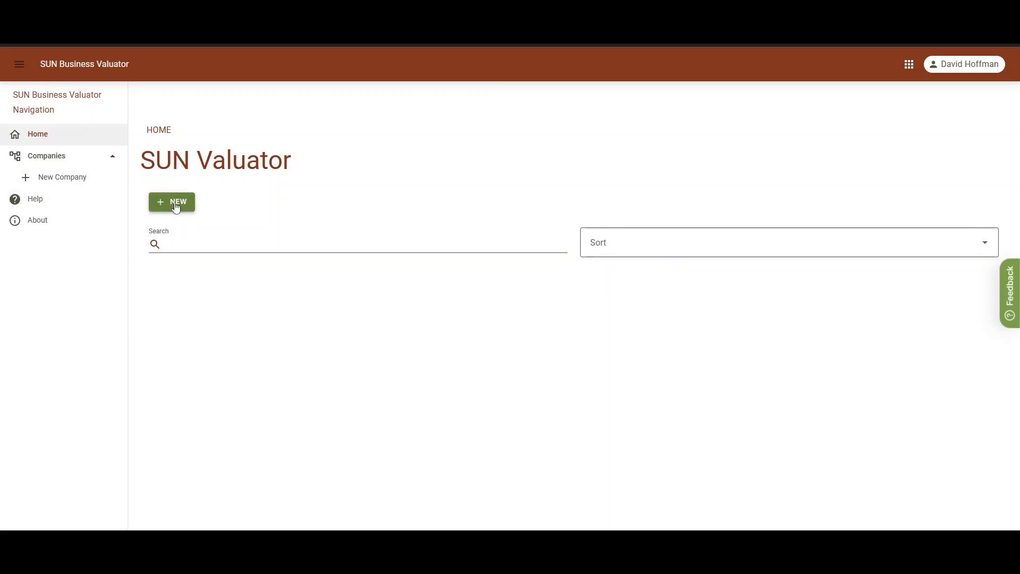
# - Create a company by importing "Company" from SUN CFO Pro and submit the New Company Wizard
pyautogui.click(182, 207)
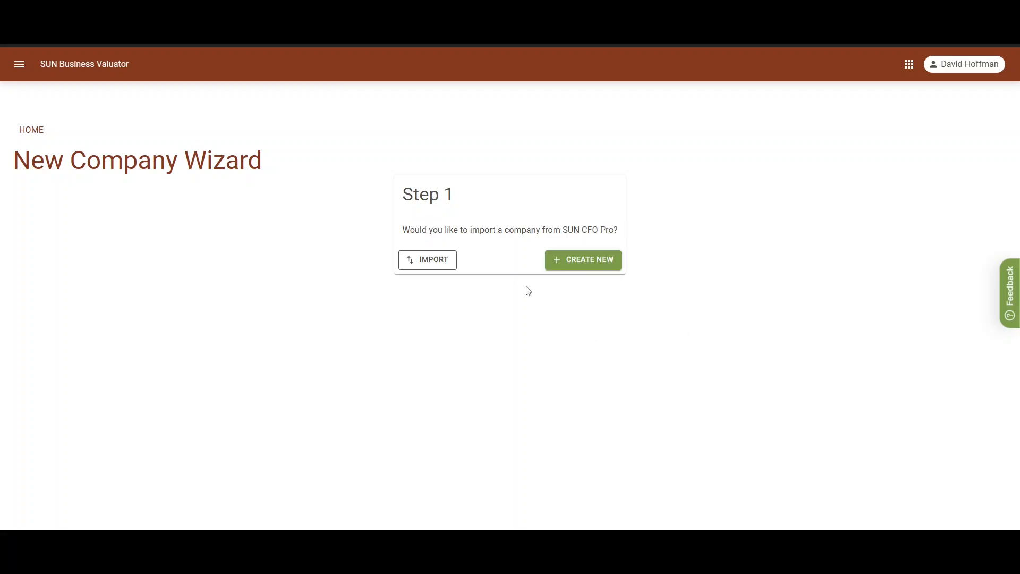
pyautogui.click(579, 269)
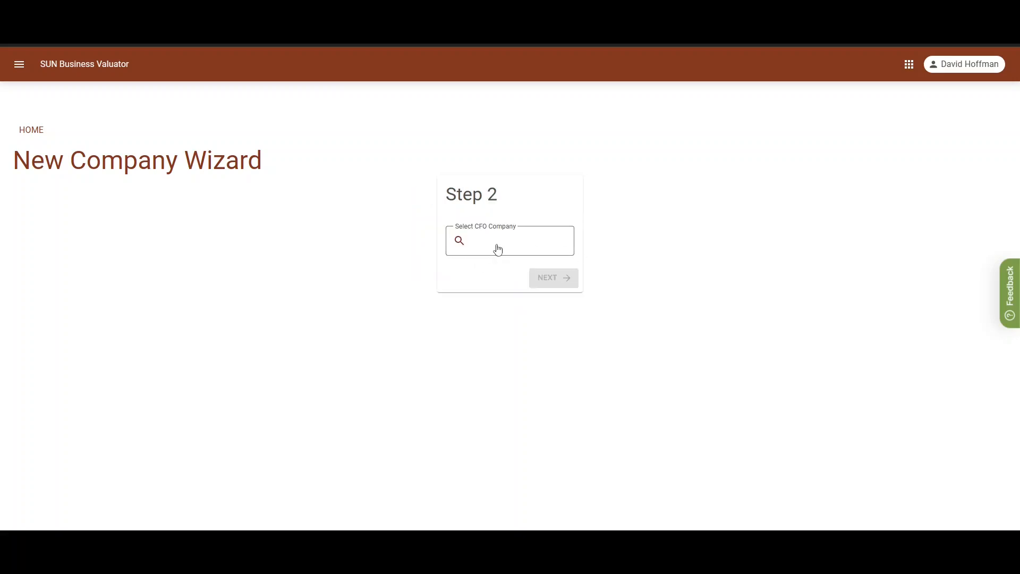
pyautogui.click(497, 249)
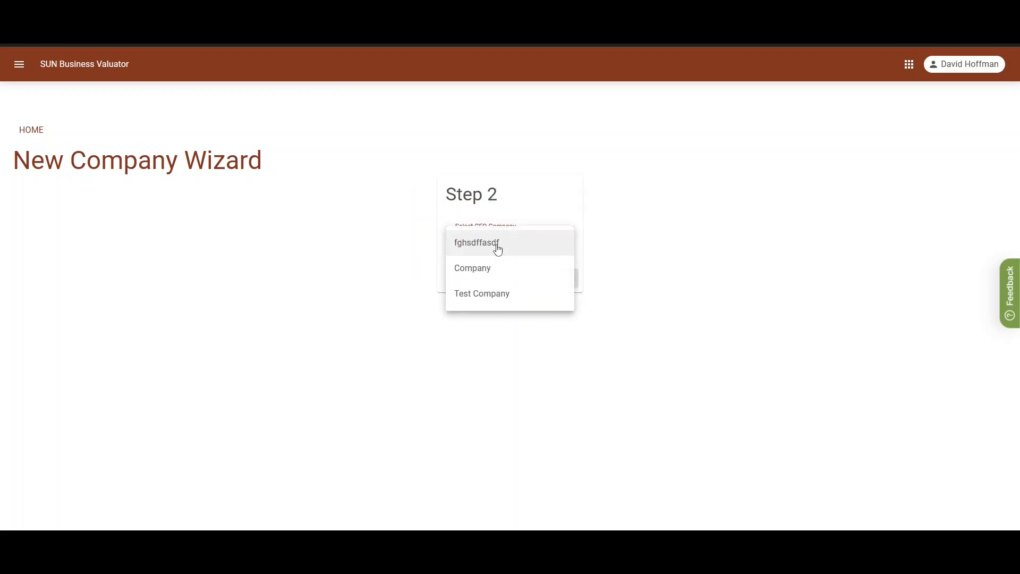
pyautogui.click(522, 269)
pyautogui.click(561, 282)
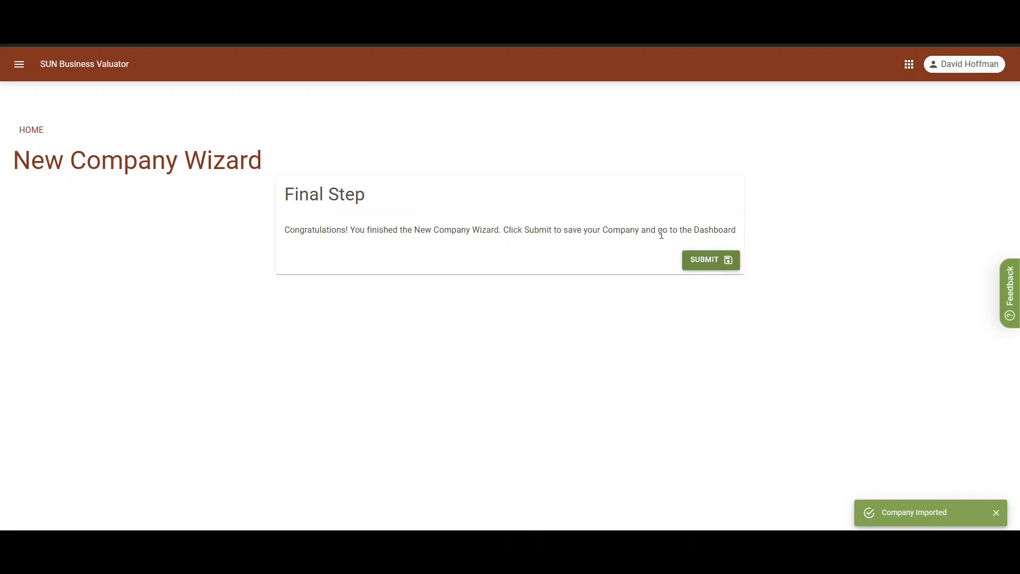
pyautogui.click(711, 263)
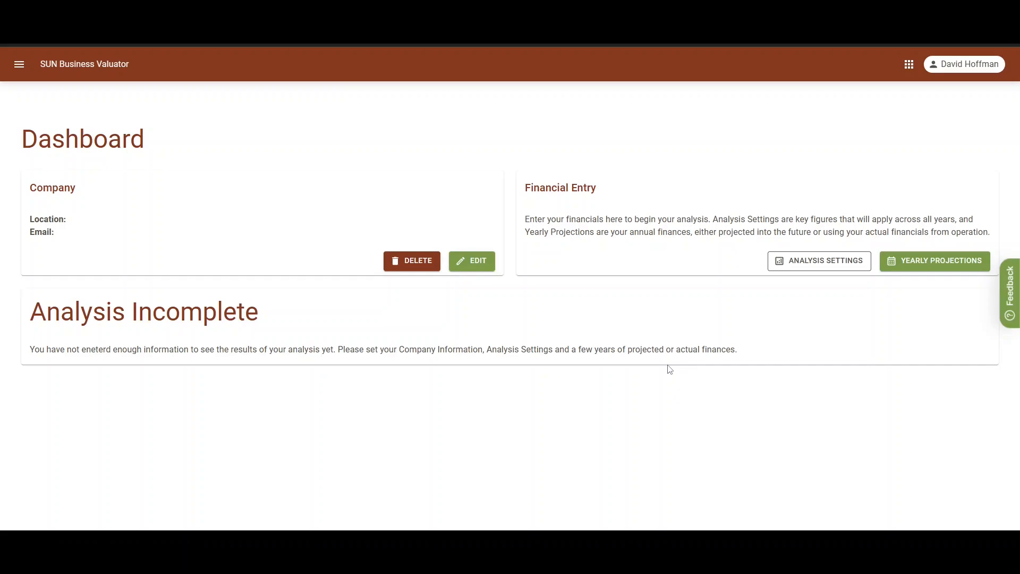
# - Start another new company from scratch and save its details with the company name "Another Cool Company"
pyautogui.click(20, 64)
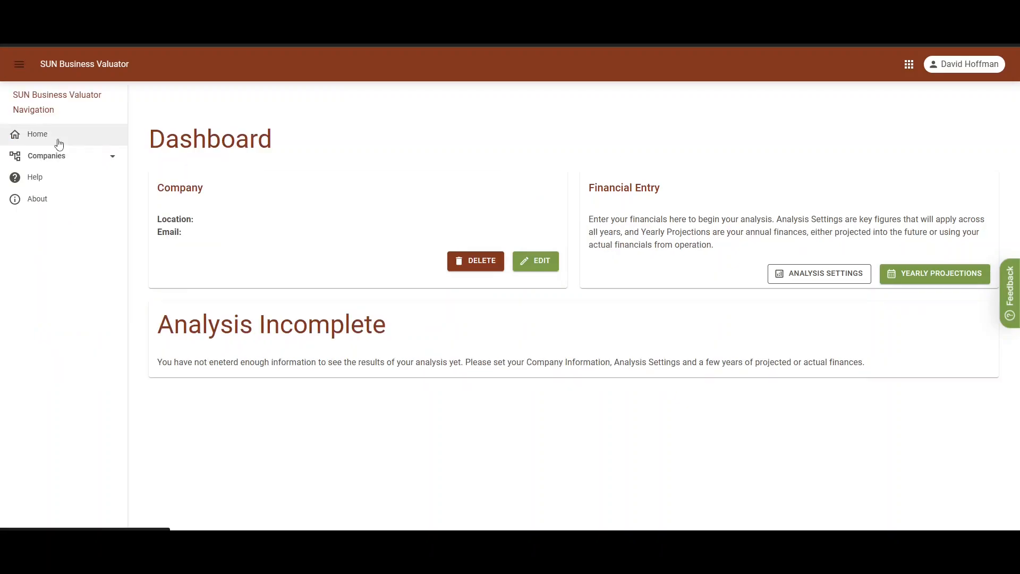
pyautogui.click(61, 156)
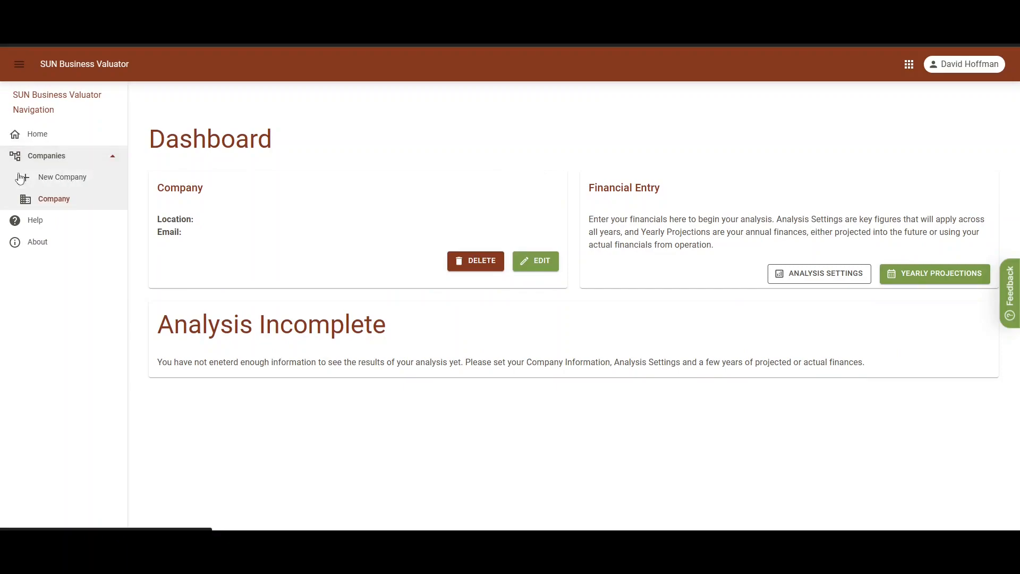
pyautogui.click(68, 181)
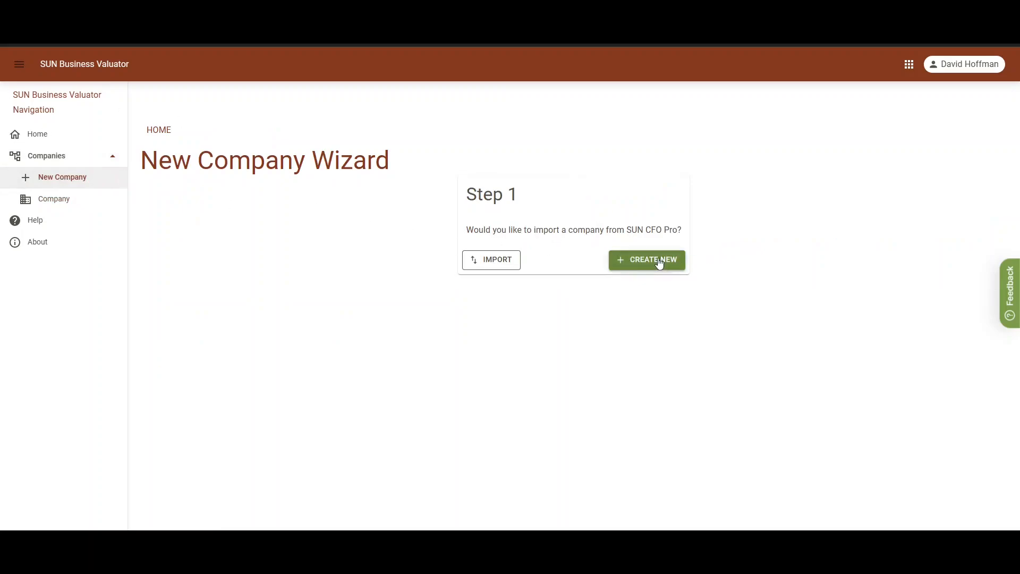
pyautogui.click(659, 262)
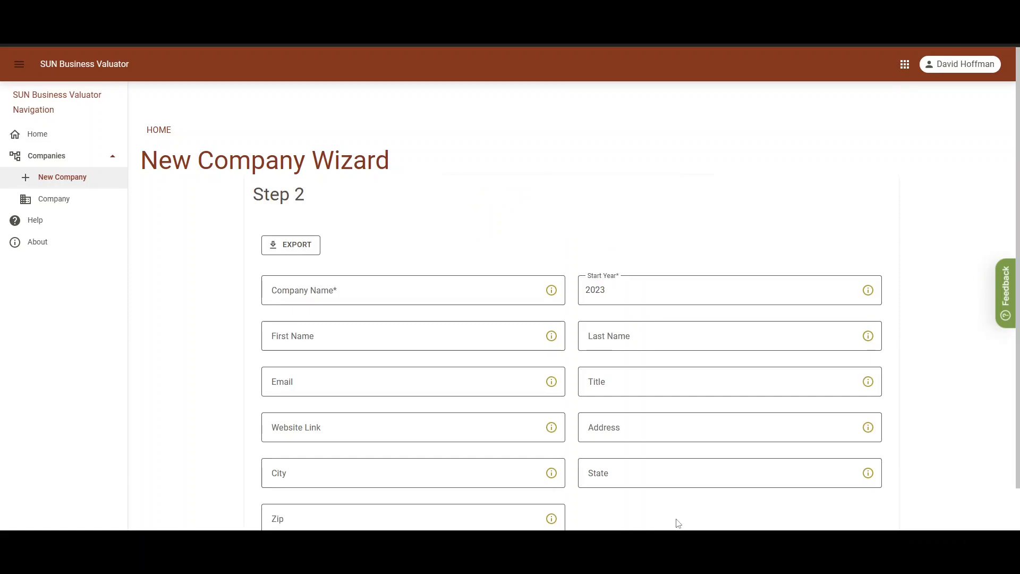
pyautogui.click(325, 293)
pyautogui.write('Another Cool Company')
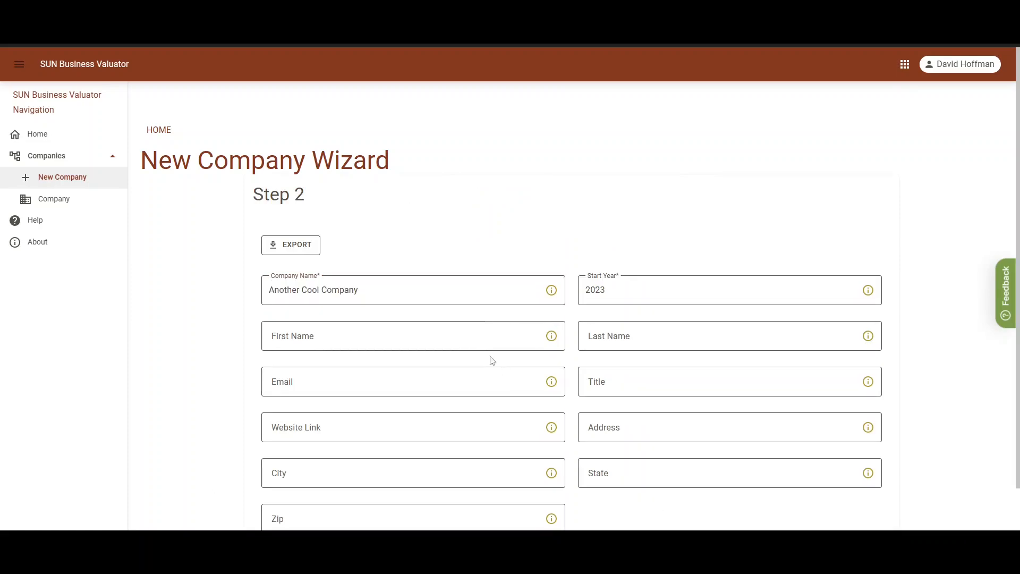
pyautogui.scroll(-1, 732, 410)
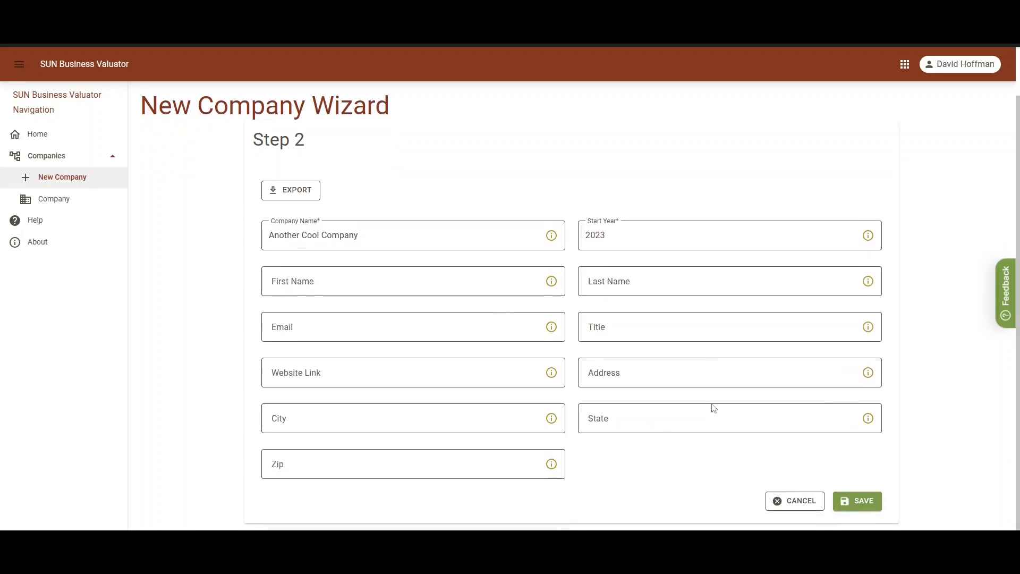
pyautogui.click(860, 499)
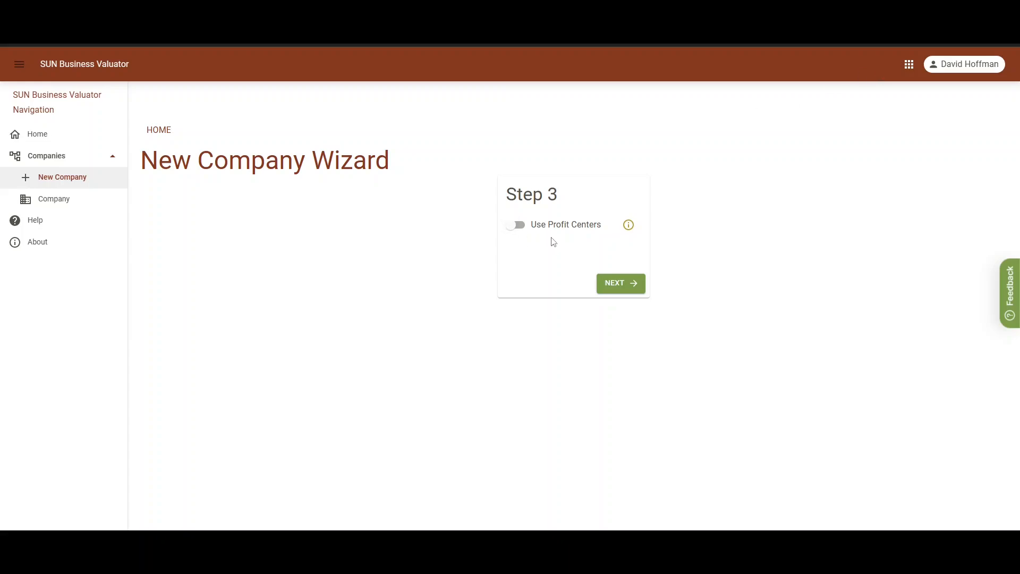
# - Enable profit centers for the new company with Profit Center 1 and Profit Center 2, and submit the wizard
pyautogui.click(629, 228)
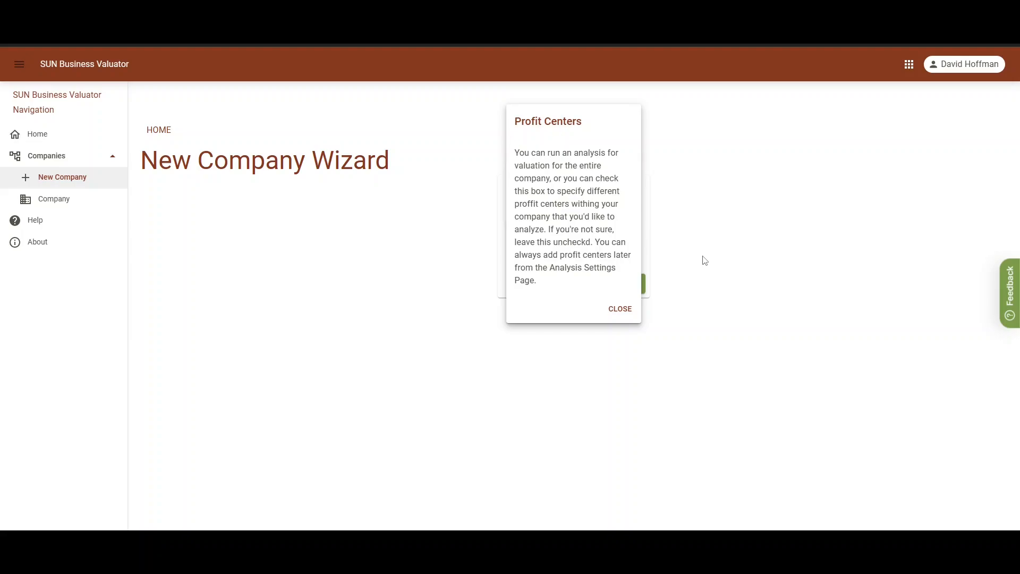
pyautogui.click(617, 311)
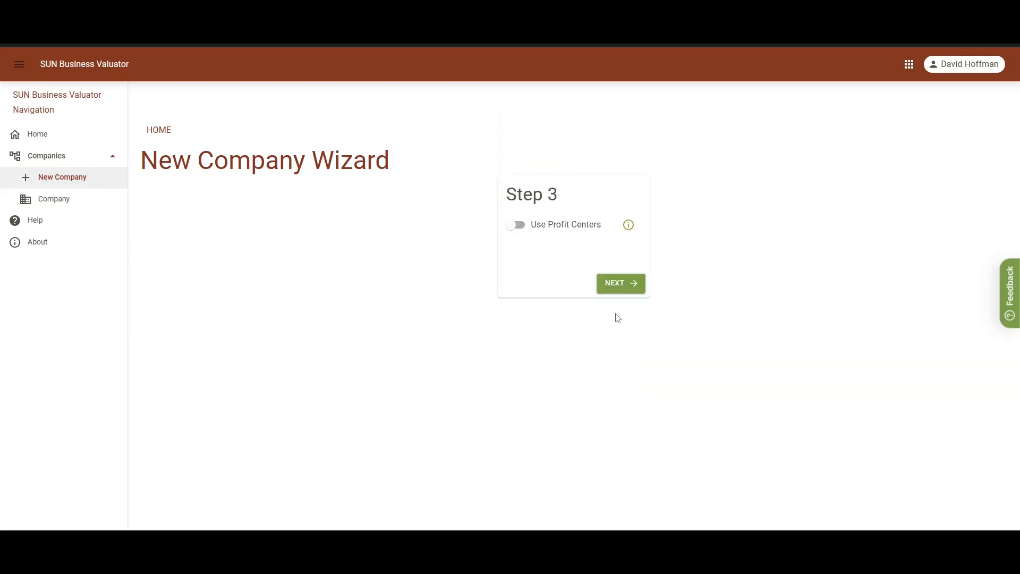
pyautogui.click(516, 224)
pyautogui.click(567, 280)
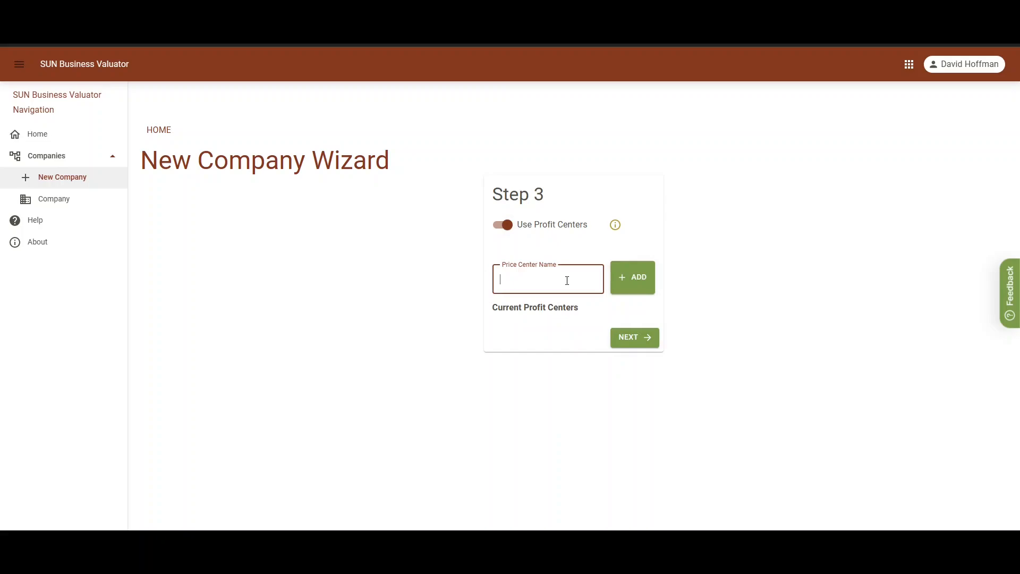
pyautogui.write('Pr')
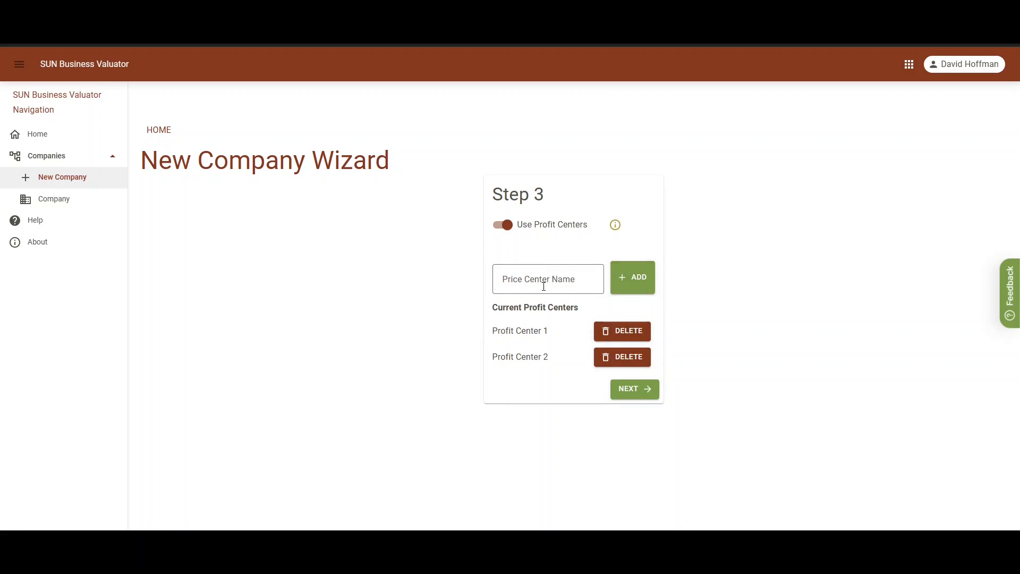
pyautogui.click(647, 389)
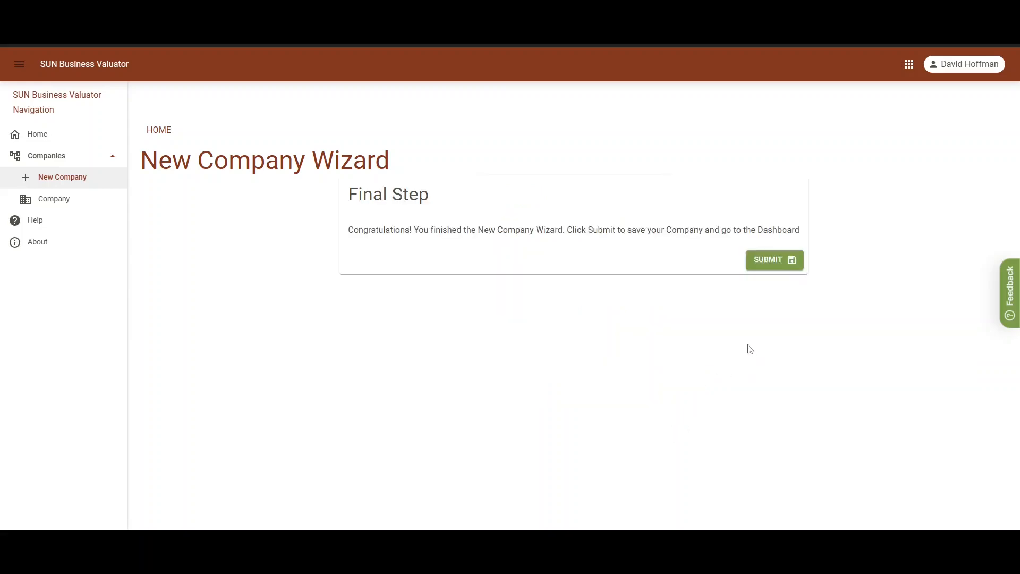
pyautogui.click(768, 268)
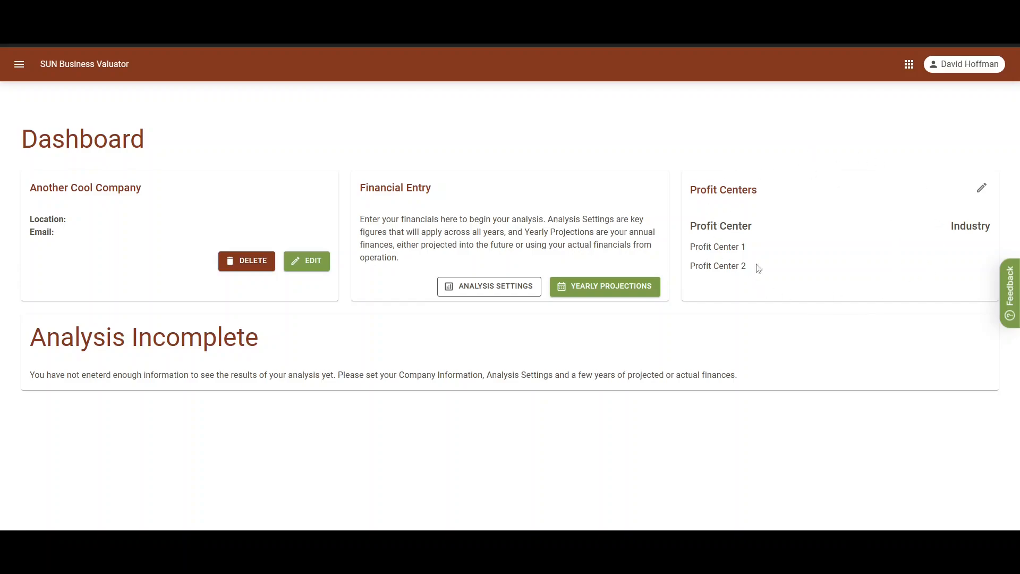
# - Open the analysis settings of the imported company named "Company"
pyautogui.click(19, 64)
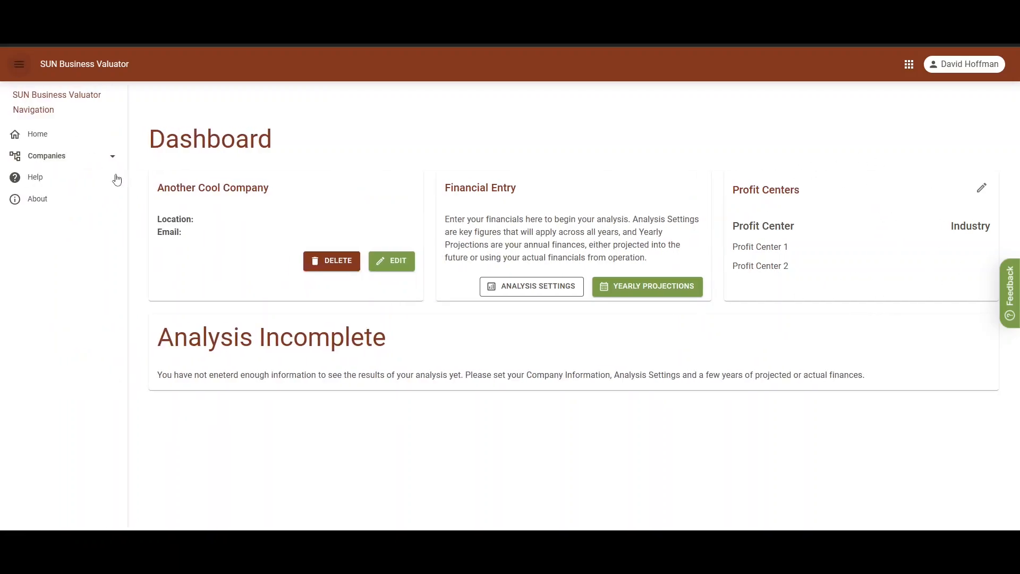
pyautogui.click(38, 155)
pyautogui.click(67, 199)
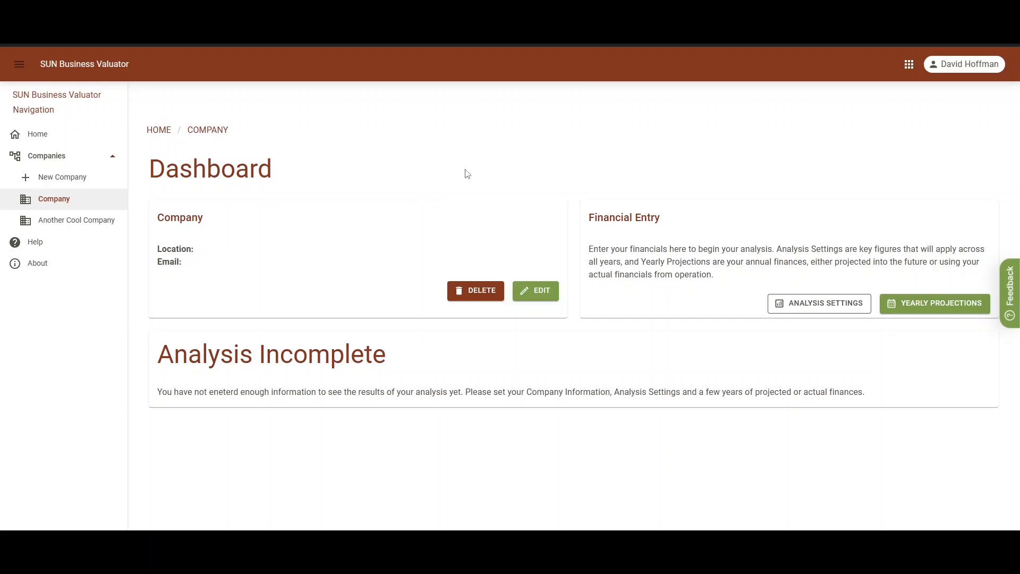
pyautogui.click(814, 304)
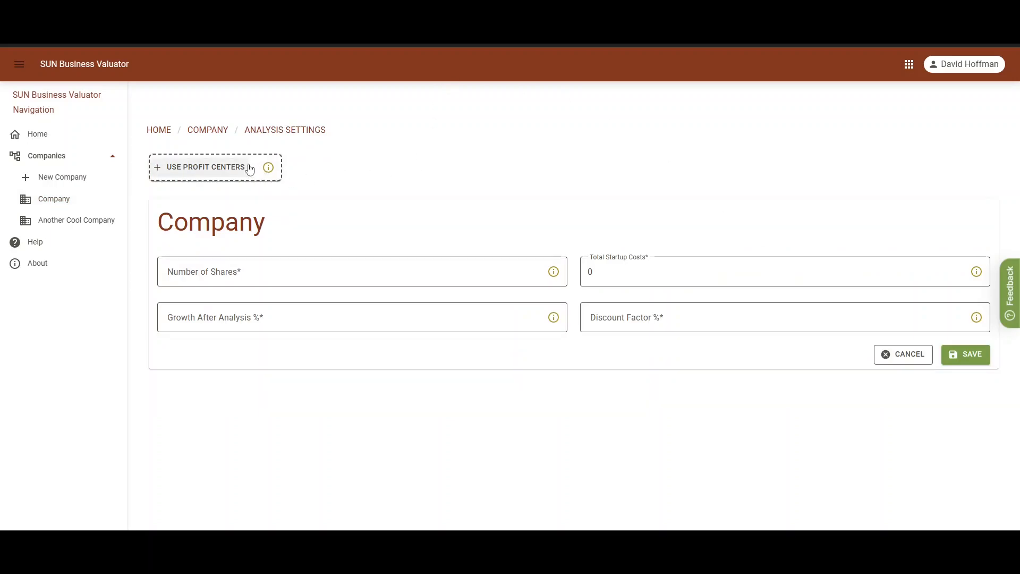
# - Open the analysis settings of Another Cool Company and select Profit Center 1
pyautogui.click(75, 221)
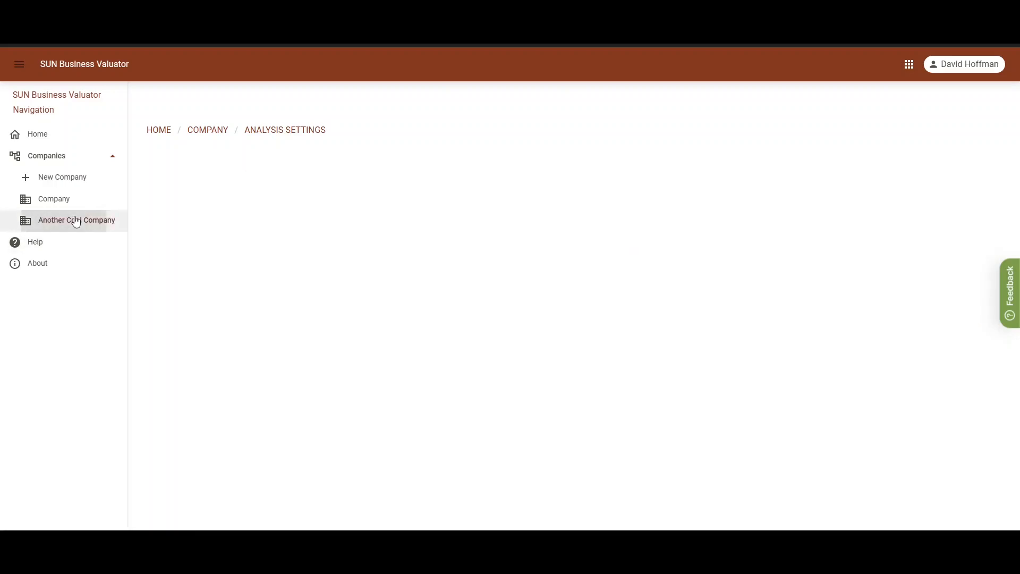
pyautogui.click(572, 319)
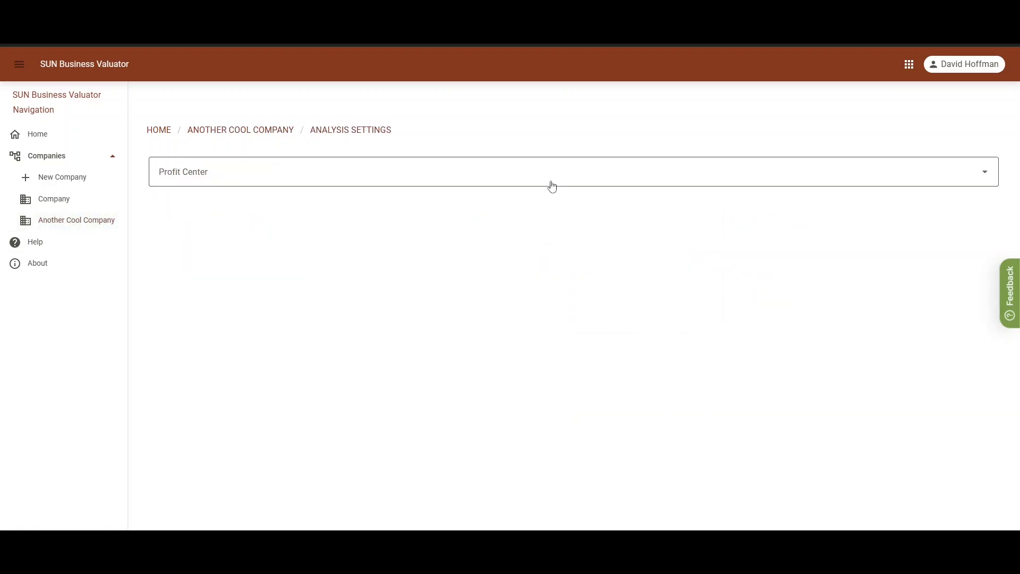
pyautogui.click(549, 180)
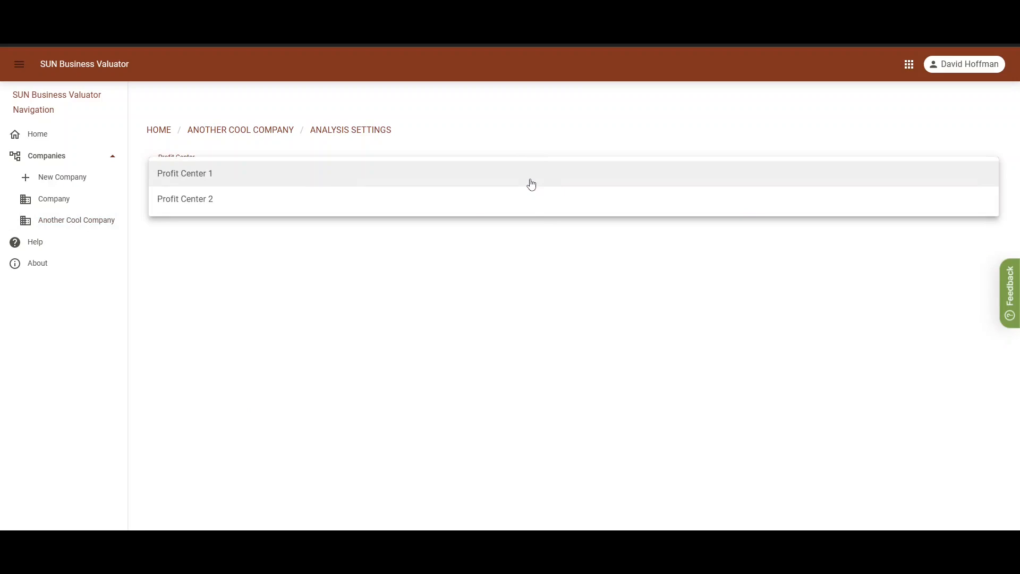
pyautogui.click(531, 185)
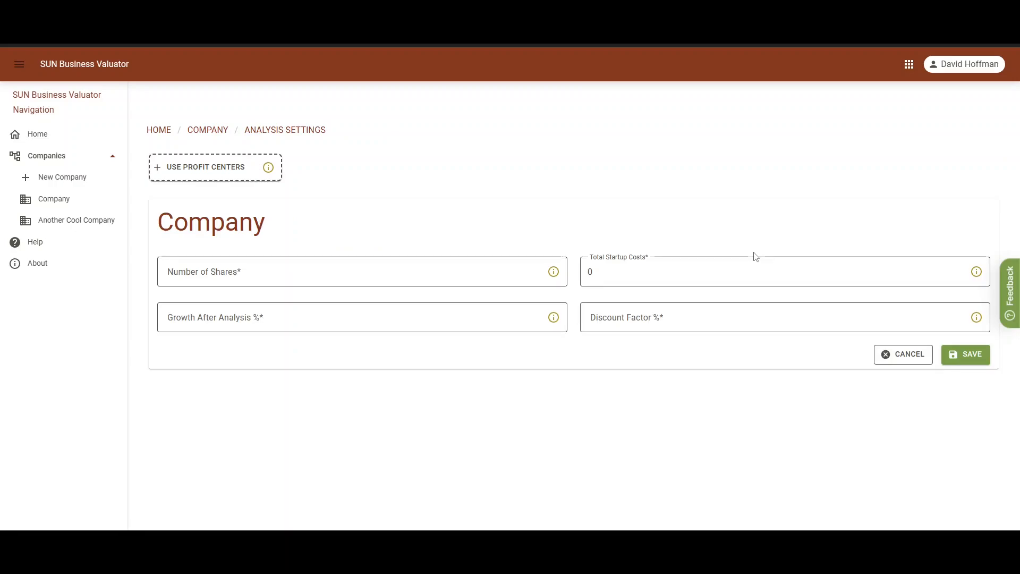
# - Read the help explanations for the Number of Shares and Discount Factor % fields in the company's analysis settings
pyautogui.click(554, 277)
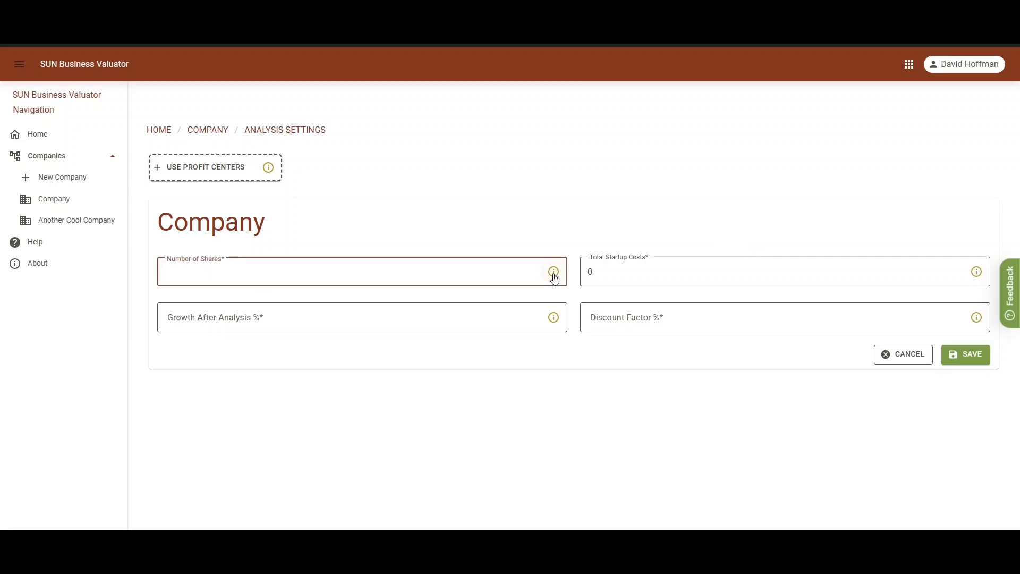
pyautogui.click(554, 273)
pyautogui.click(539, 302)
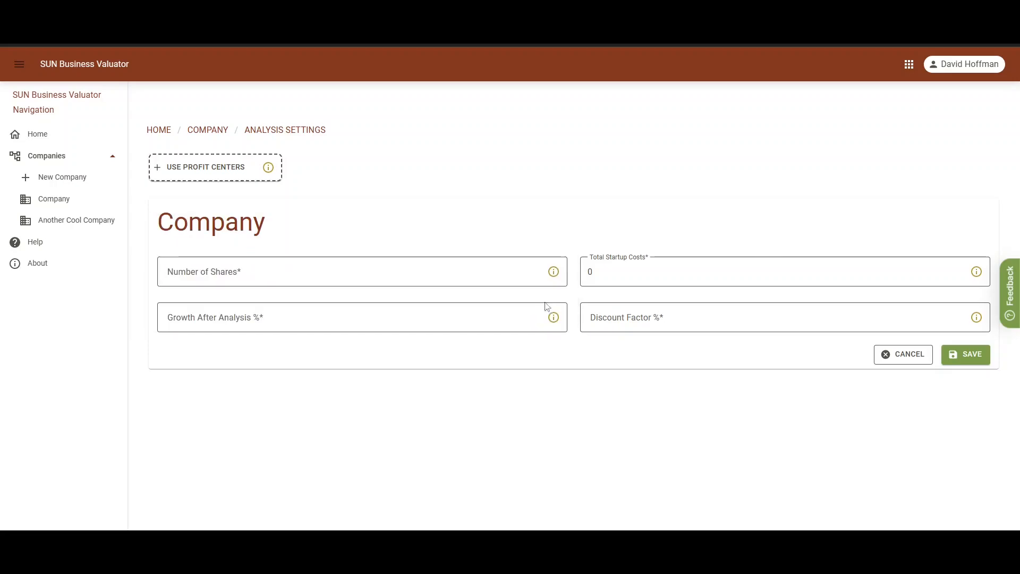
pyautogui.click(977, 317)
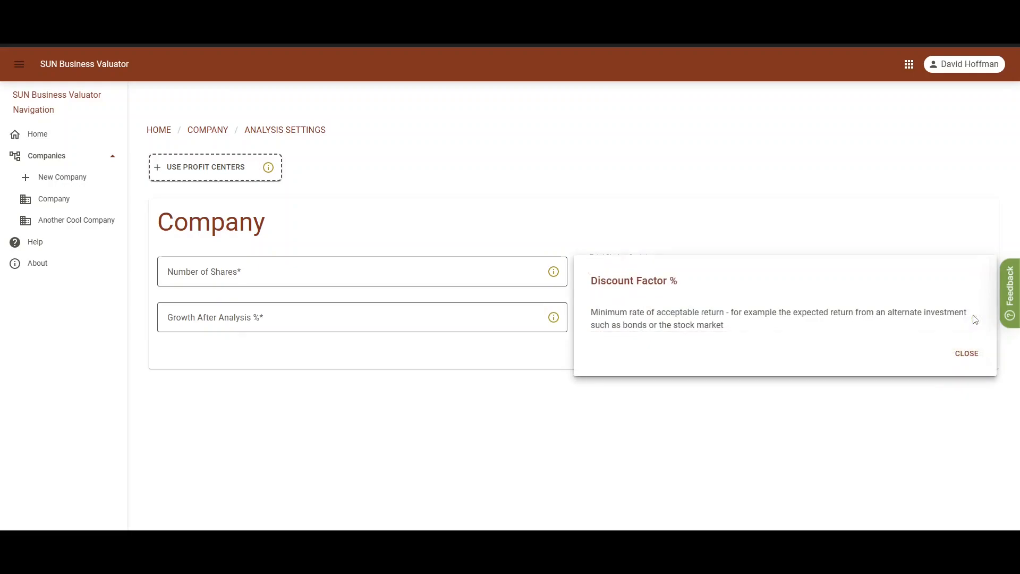
pyautogui.click(971, 354)
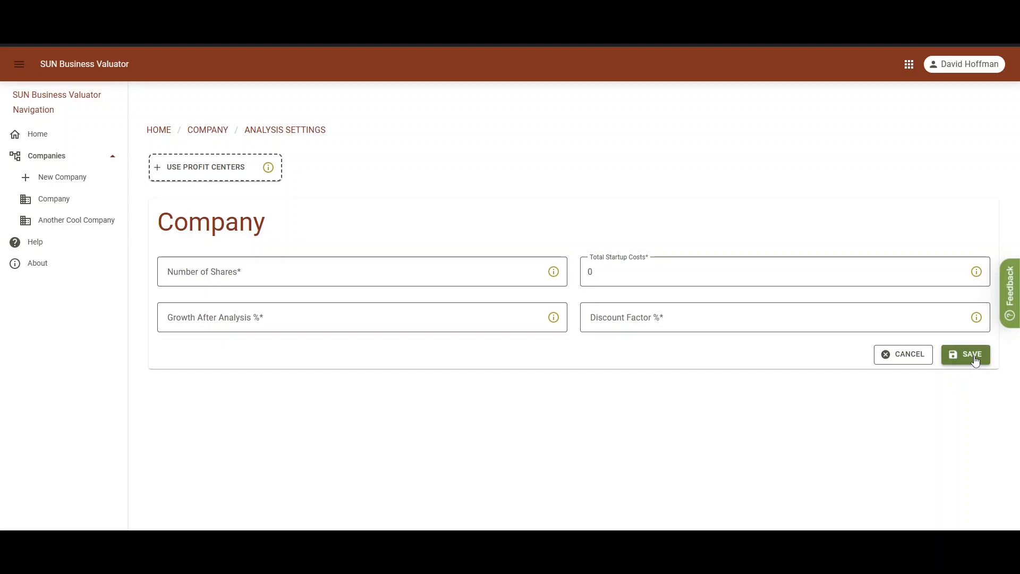
# - Set 200 shares, total startup costs of 10, growth after analysis of 5% and discount factor of 15%, and save the analysis settings
pyautogui.click(964, 361)
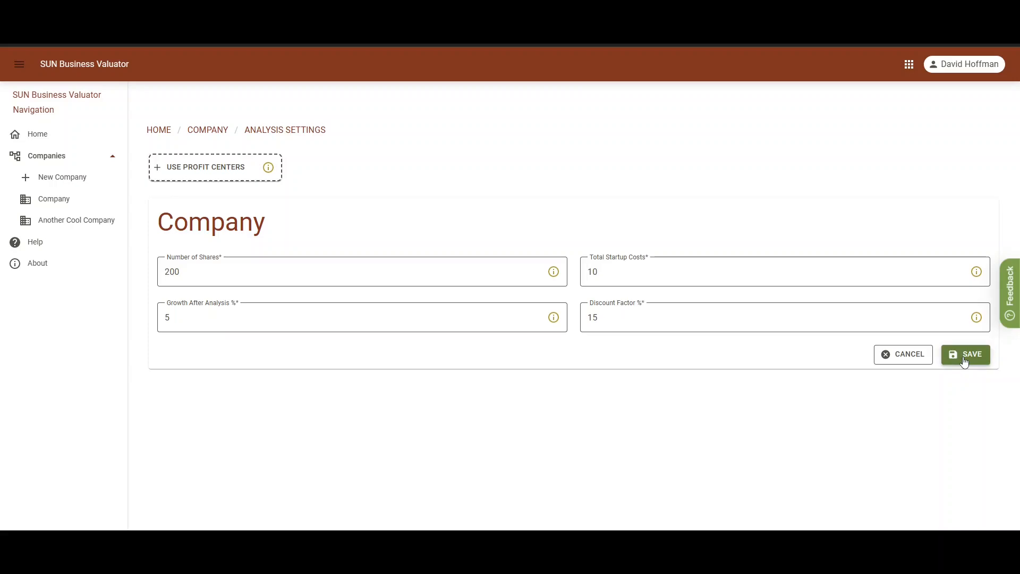
pyautogui.click(964, 355)
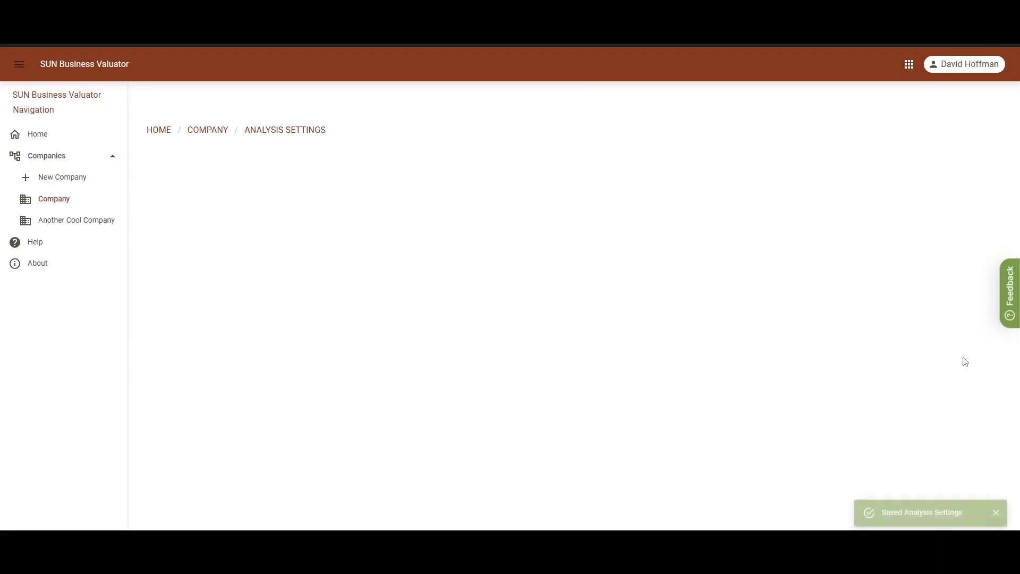
# - Examine the company's key valuation results and cash flow chart, and open its yearly projections
pyautogui.scroll(-4, 965, 361)
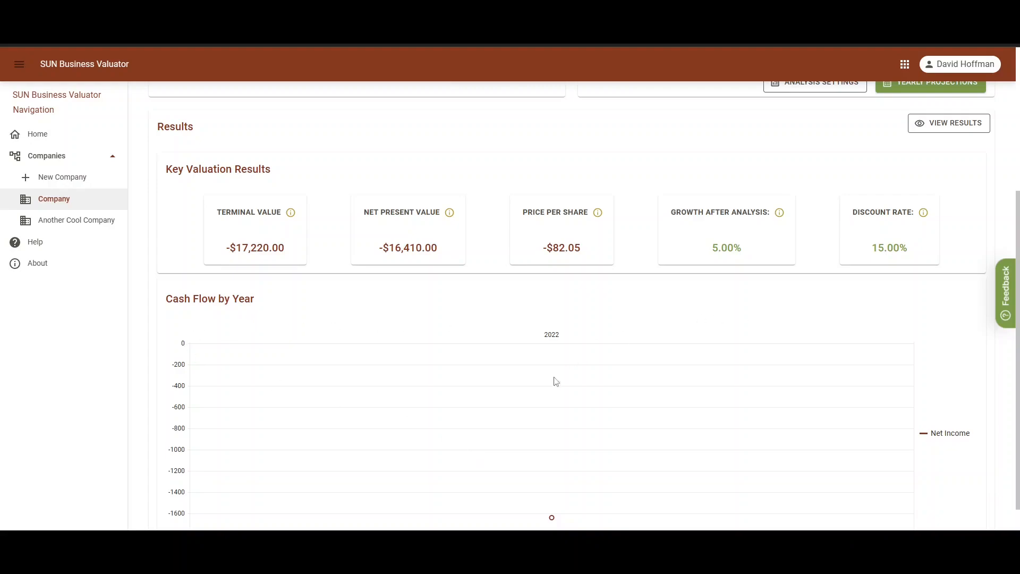
pyautogui.scroll(-1, 736, 387)
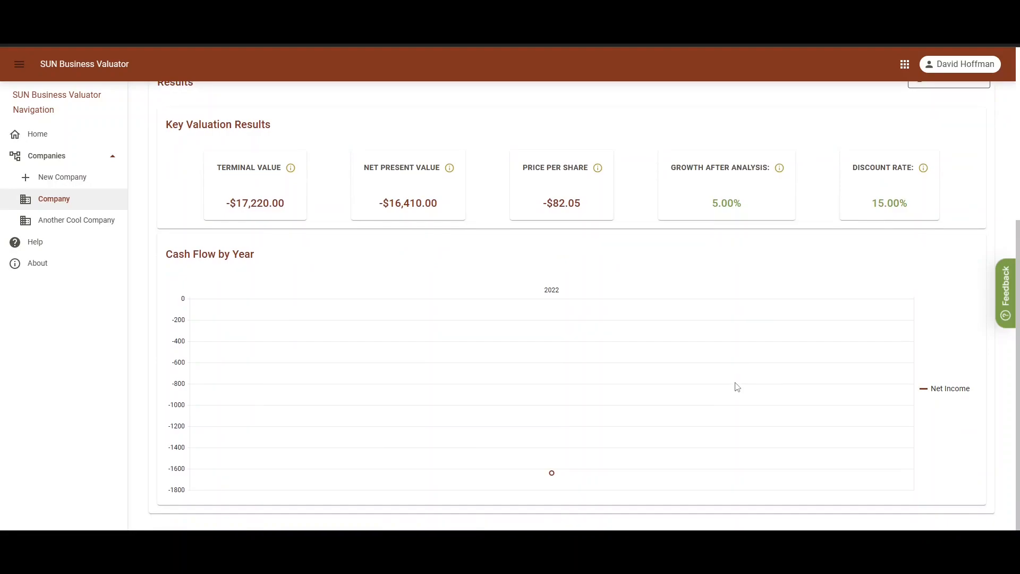
pyautogui.scroll(6, 736, 387)
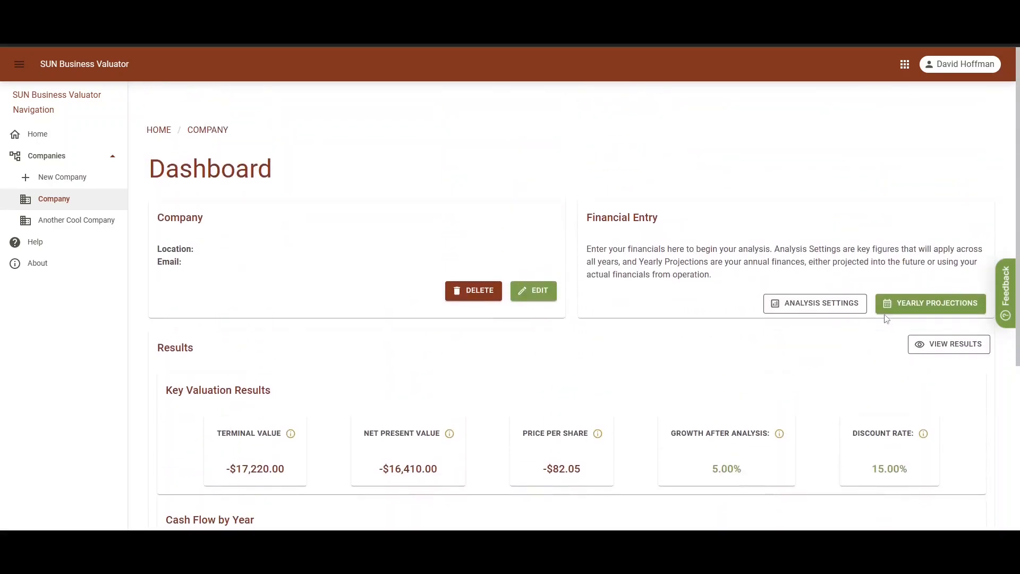
pyautogui.click(905, 302)
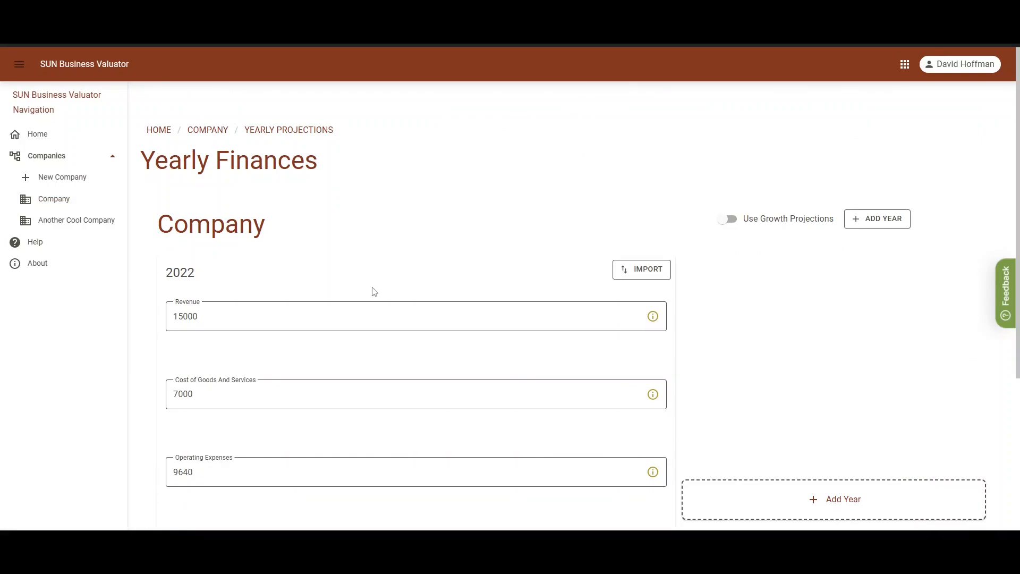
# - Add the year 2023 to the company's yearly finances and look over its entry fields
pyautogui.scroll(-4, 375, 292)
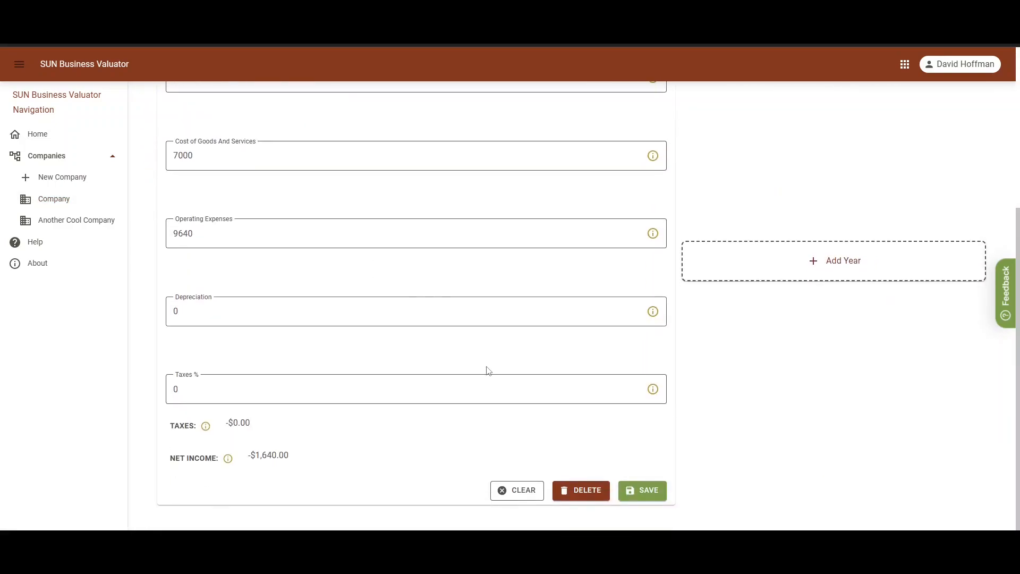
pyautogui.scroll(5, 489, 370)
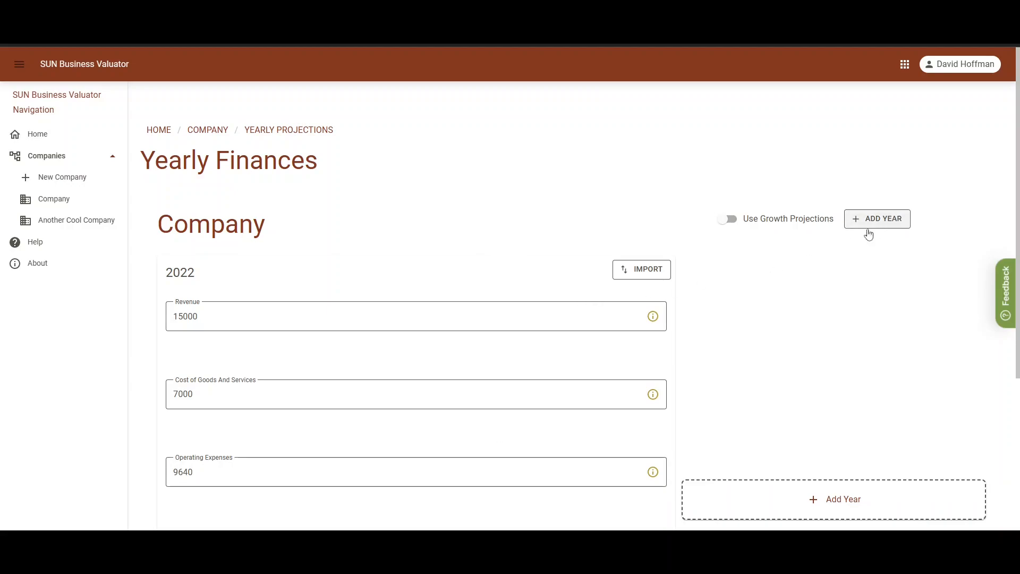
pyautogui.scroll(-5, 835, 342)
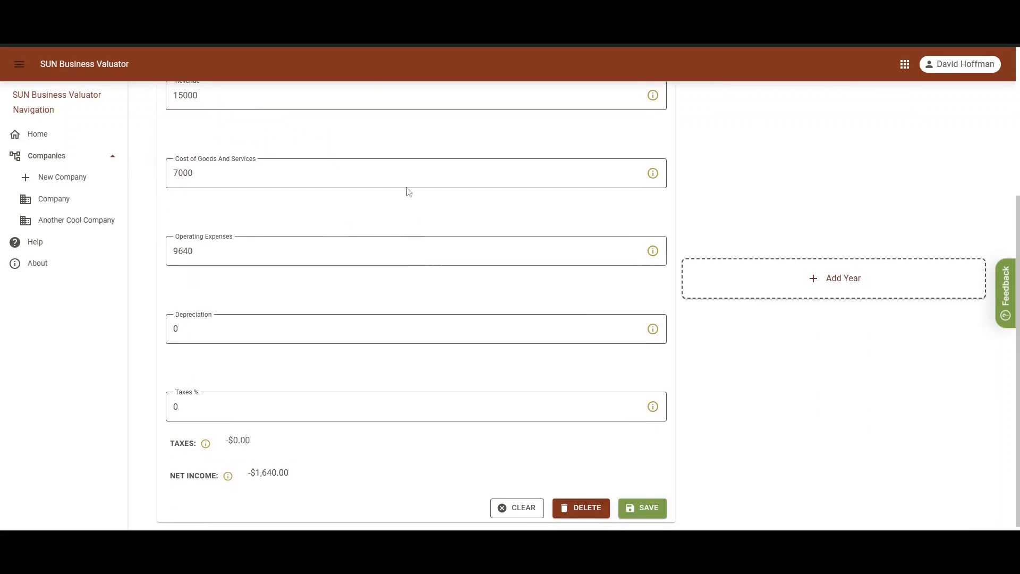
pyautogui.click(874, 291)
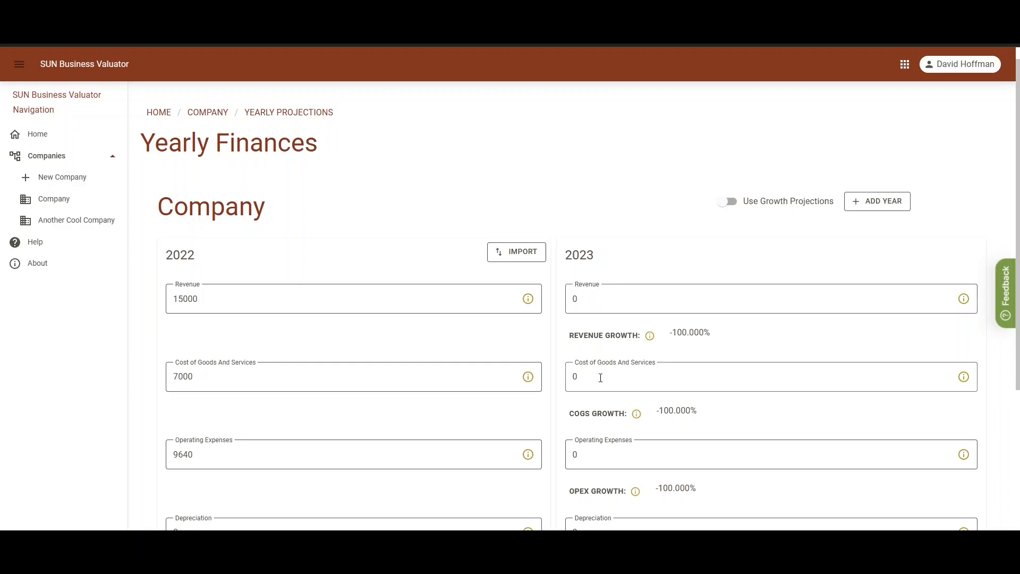
pyautogui.scroll(-3, 663, 381)
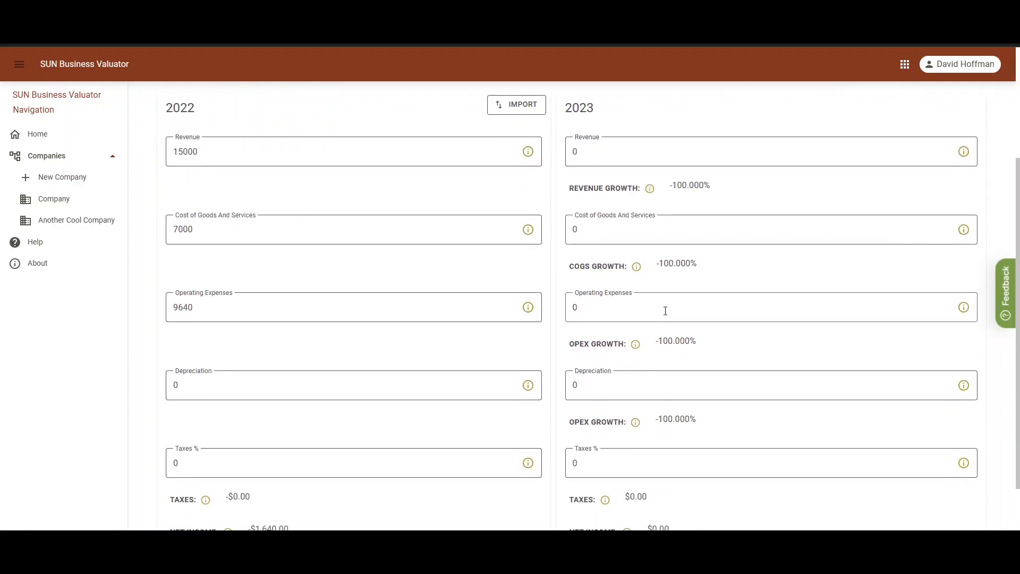
pyautogui.scroll(-2, 617, 367)
pyautogui.scroll(5, 642, 361)
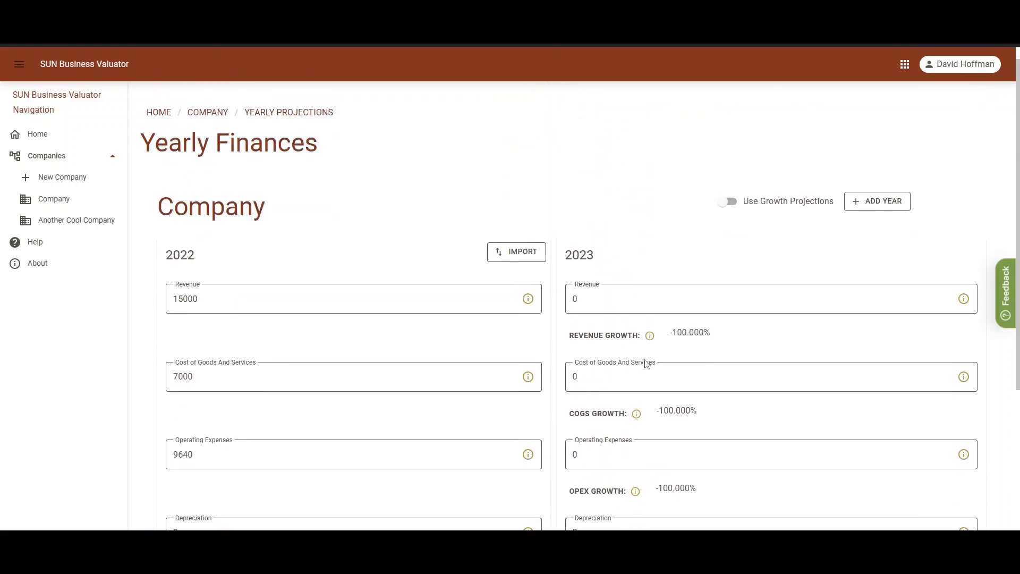
# - Enable growth projections for the yearly finances and set the 2023 revenue growth to 10%
pyautogui.click(729, 207)
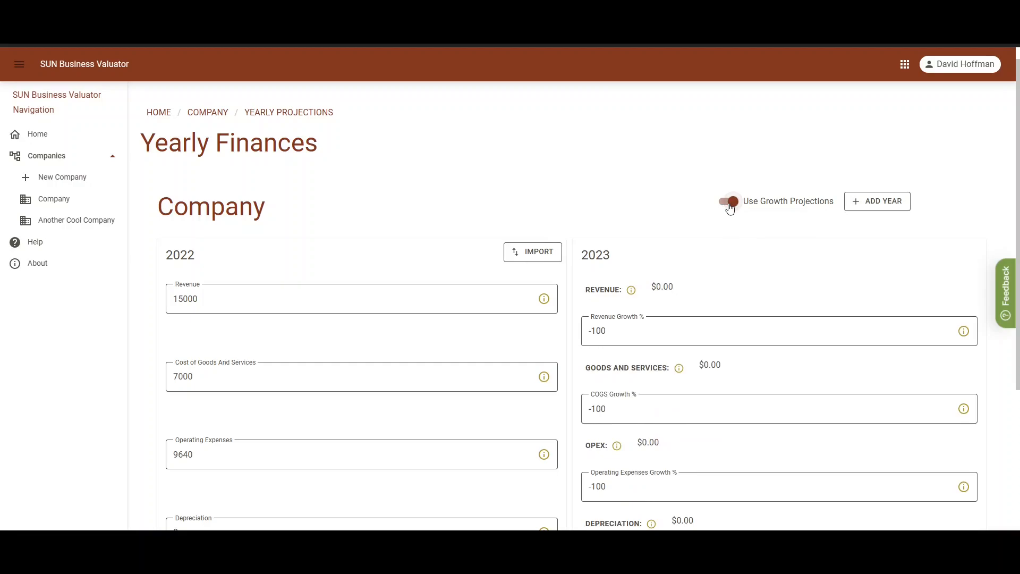
pyautogui.scroll(-2, 653, 337)
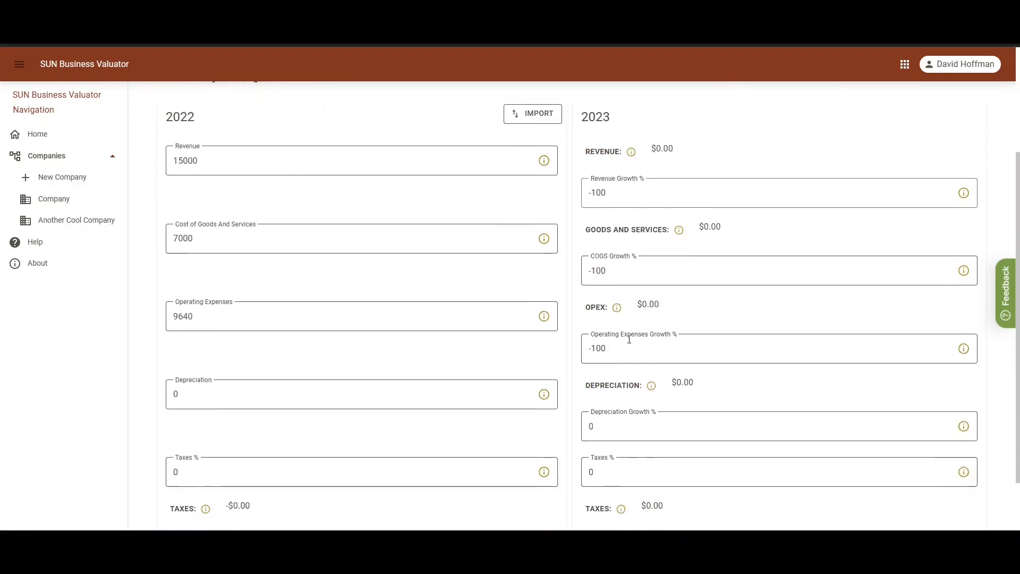
pyautogui.scroll(1, 629, 338)
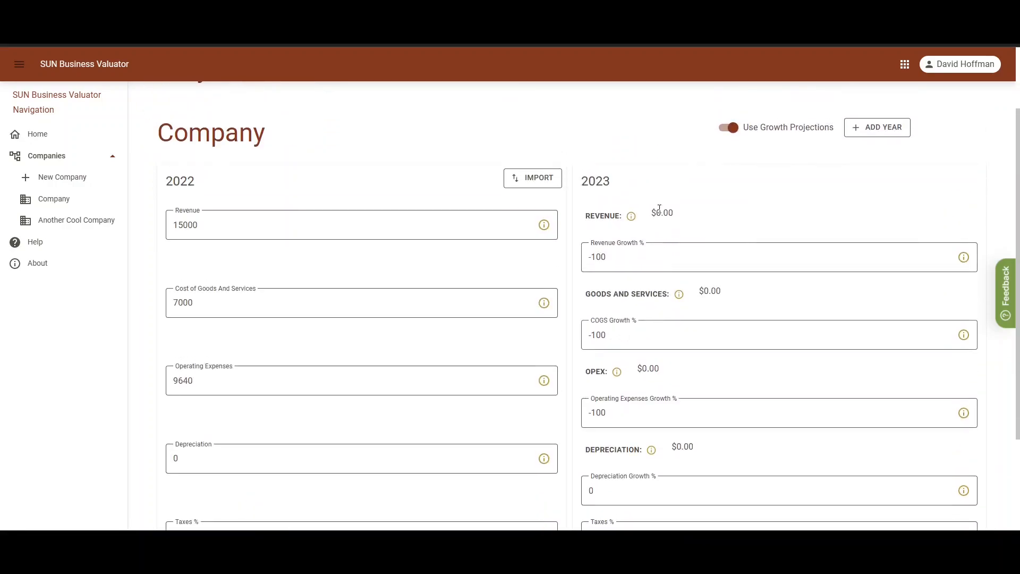
pyautogui.doubleClick(617, 258)
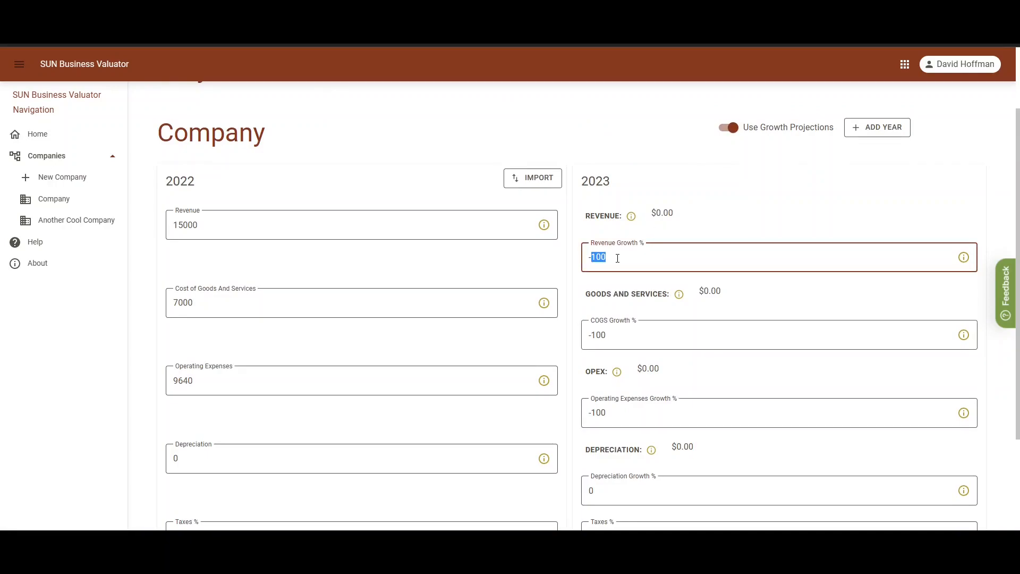
pyautogui.tripleClick(618, 258)
pyautogui.write('10')
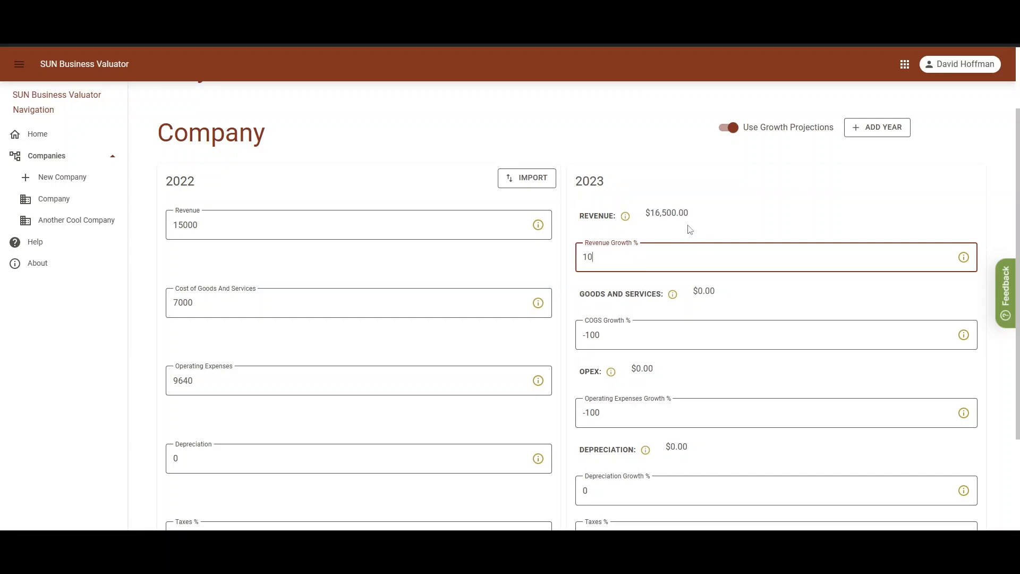
# - Disable growth projections, set 2023 cost of goods and services 8000, operating expenses 2000, depreciation 10 and taxes 5%, and save the year
pyautogui.click(727, 127)
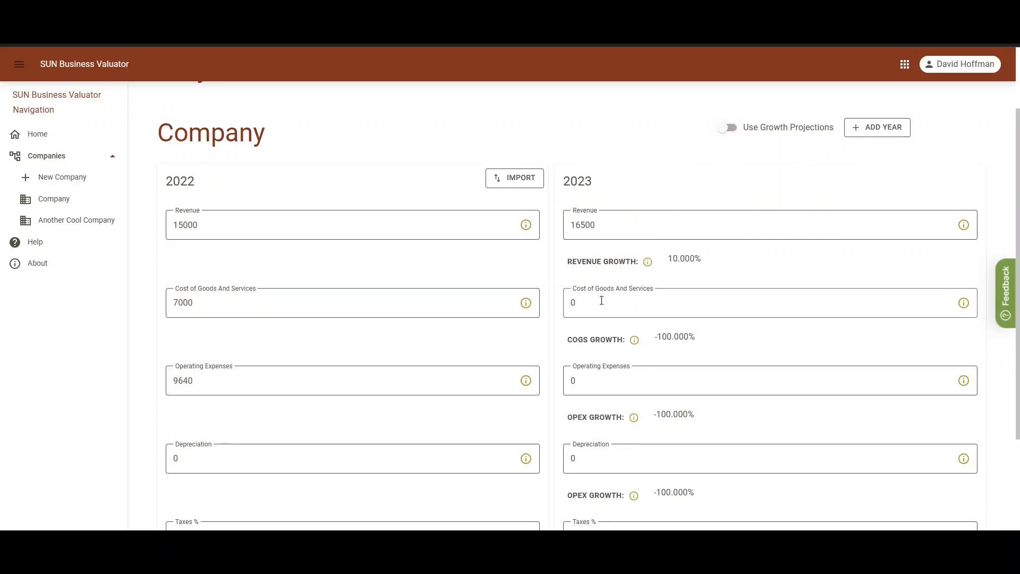
pyautogui.click(601, 301)
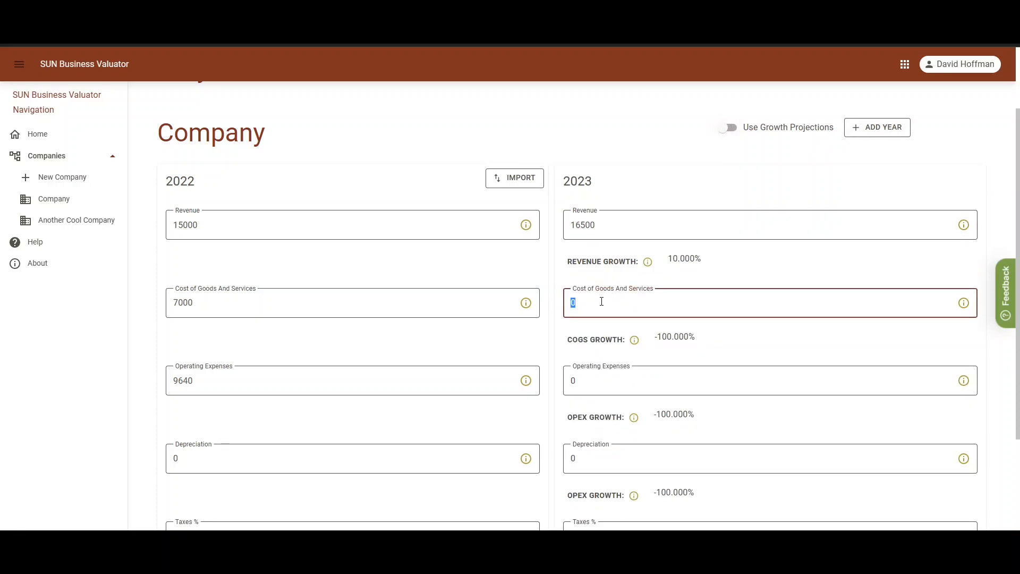
pyautogui.write('8000')
pyautogui.click(752, 337)
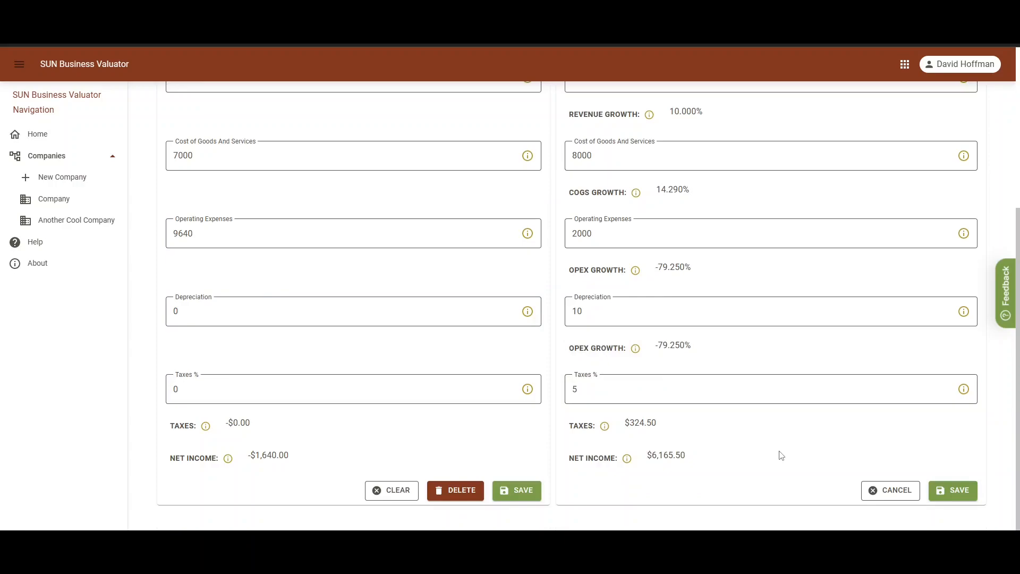
pyautogui.click(952, 490)
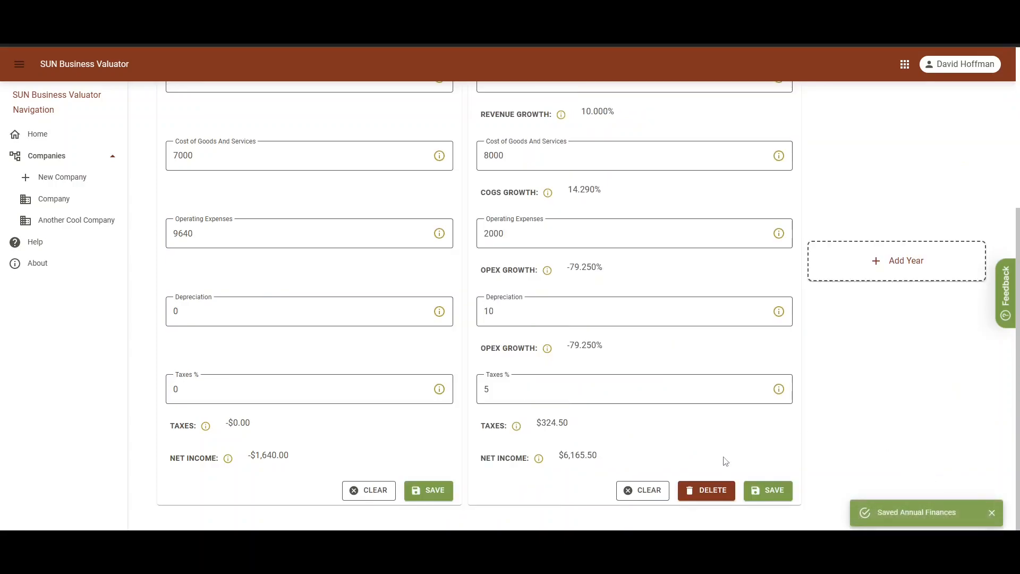
# - Compare the 2022 and 2023 finances, and return to the company's dashboard to examine the updated valuation results and cash flow chart
pyautogui.scroll(4, 853, 449)
pyautogui.scroll(-2, 898, 390)
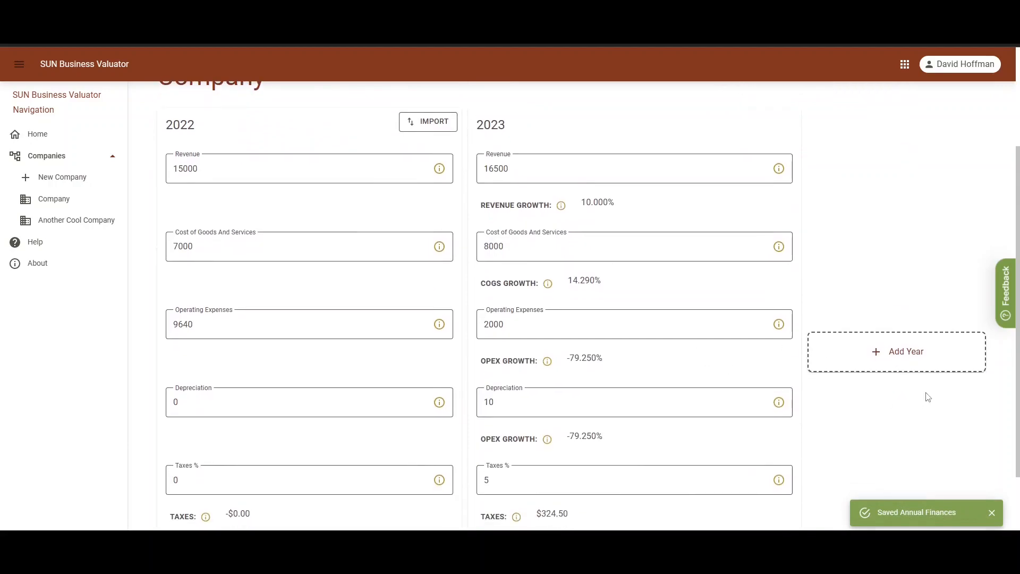
pyautogui.scroll(-2, 882, 420)
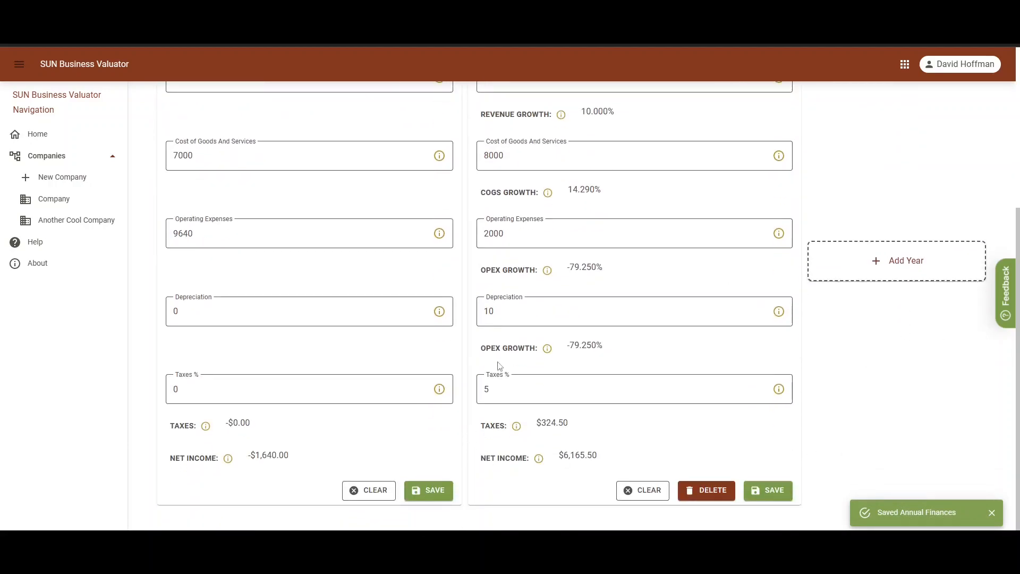
pyautogui.scroll(4, 556, 461)
pyautogui.scroll(-4, 588, 469)
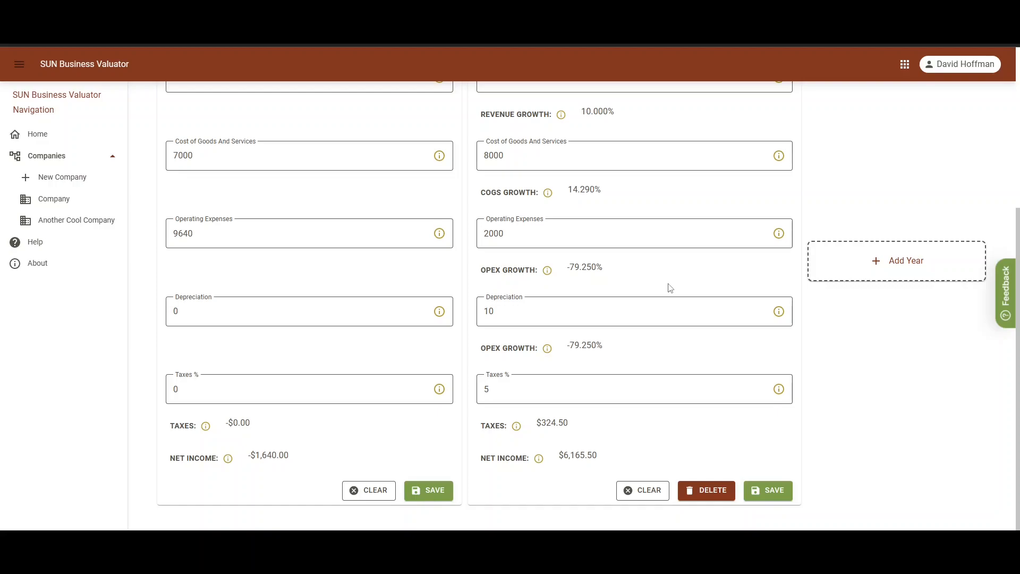
pyautogui.scroll(5, 671, 288)
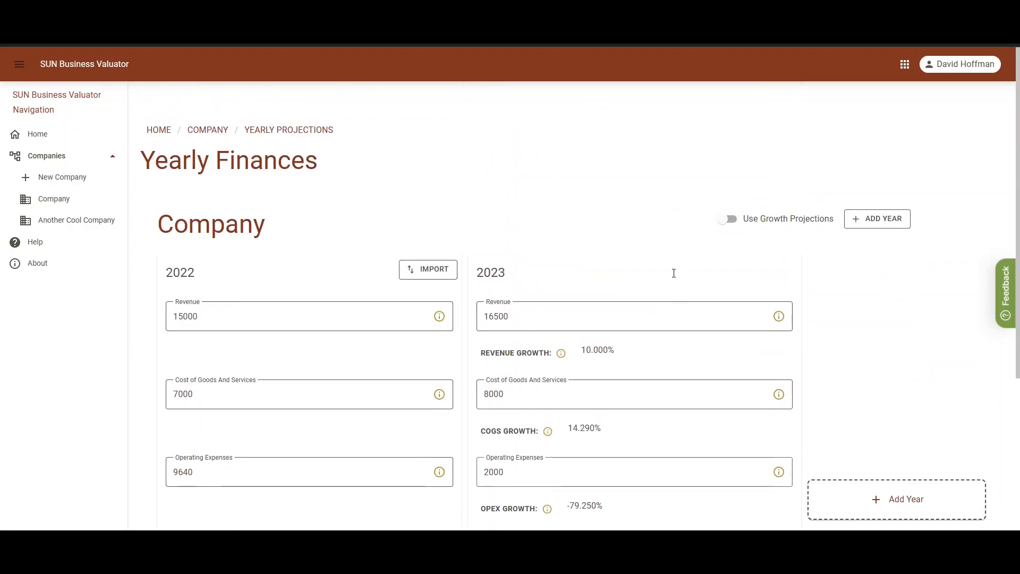
pyautogui.click(217, 135)
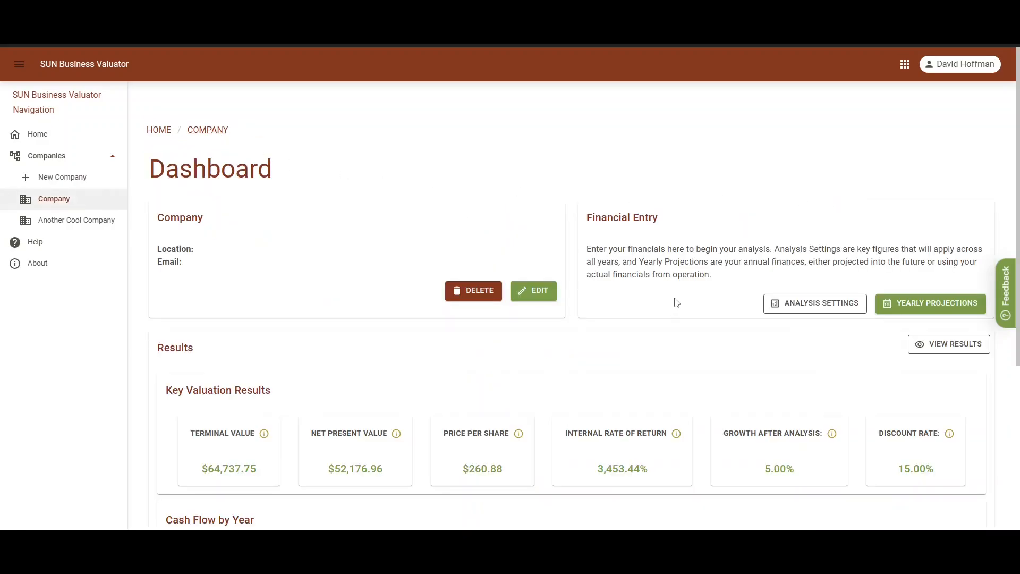
pyautogui.scroll(-2, 676, 302)
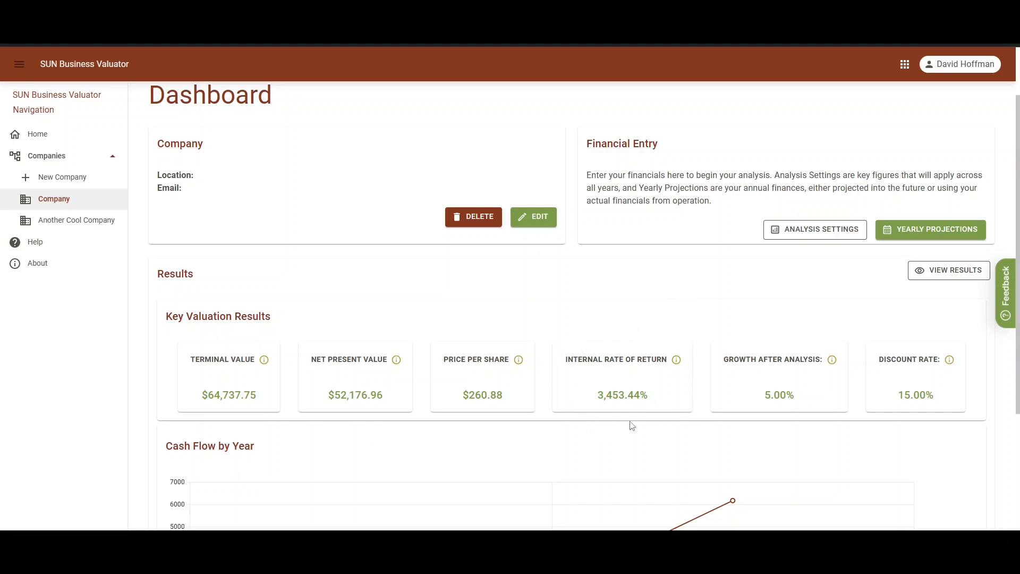
pyautogui.scroll(-3, 632, 424)
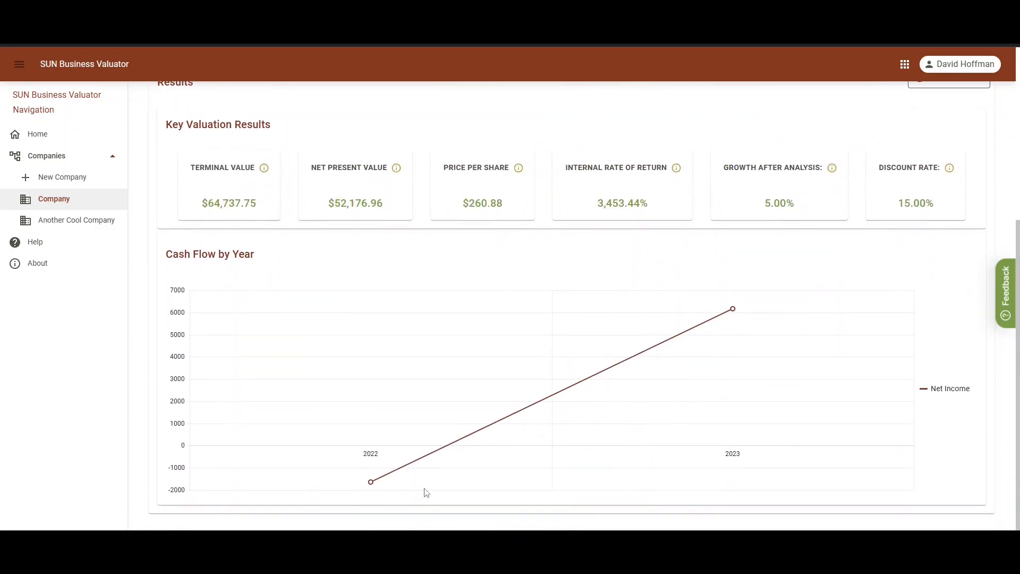
pyautogui.moveTo(832, 331)
pyautogui.scroll(3, 824, 298)
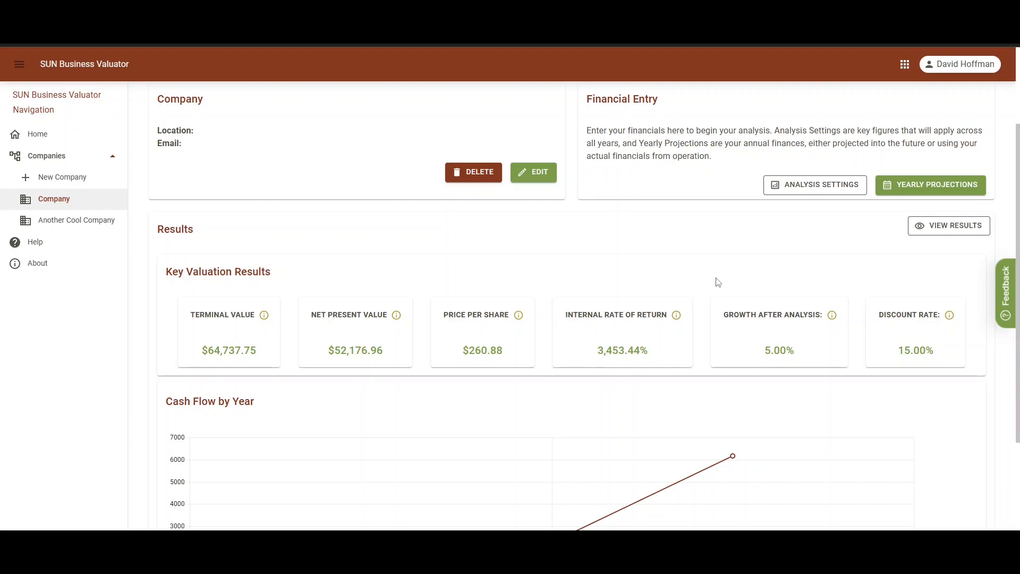
# - Open the company's full valuation results, export them as PDF, and return to the results page after viewing the report
pyautogui.click(958, 237)
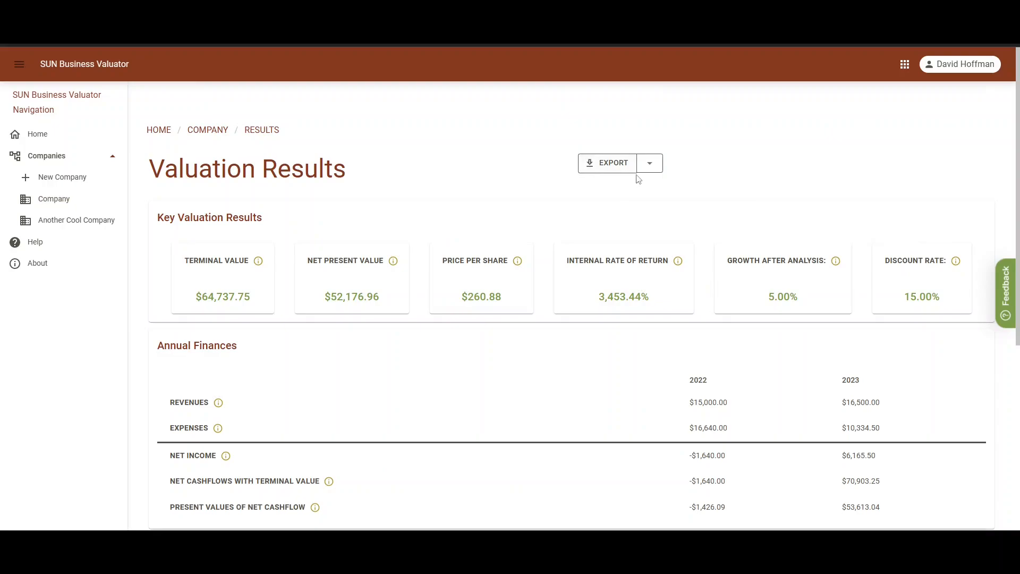
pyautogui.click(657, 169)
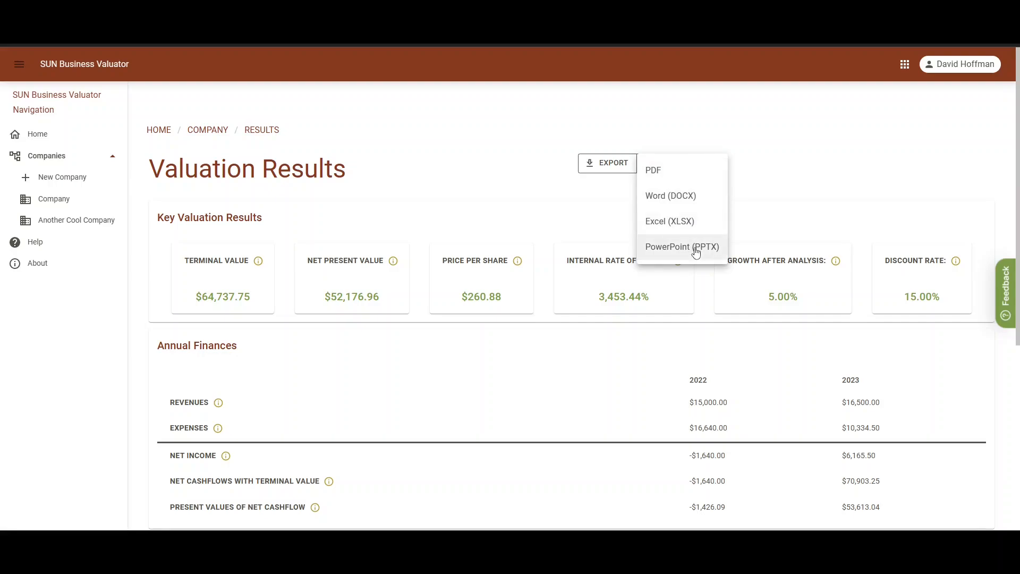
pyautogui.click(677, 175)
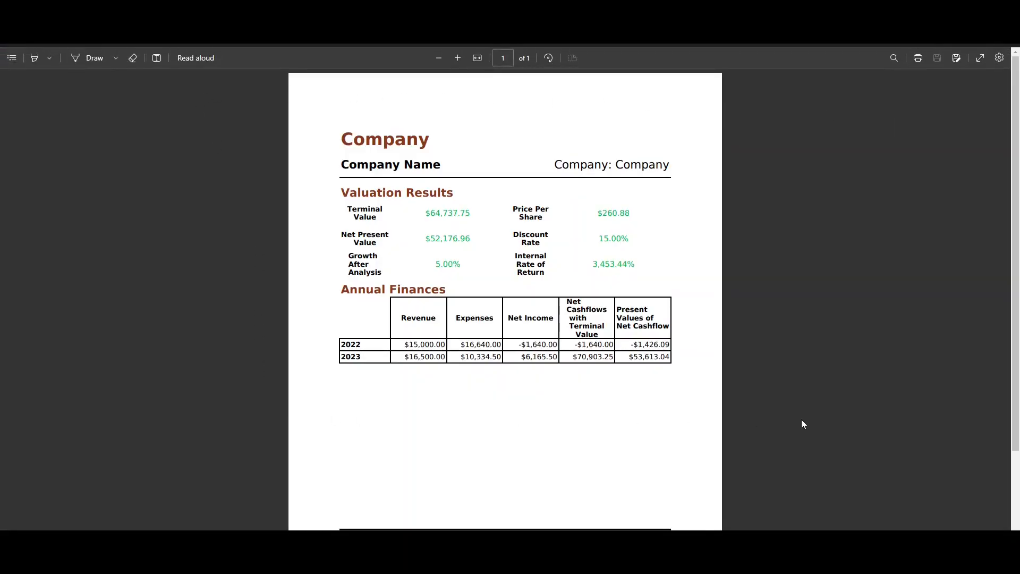
pyautogui.click(212, 11)
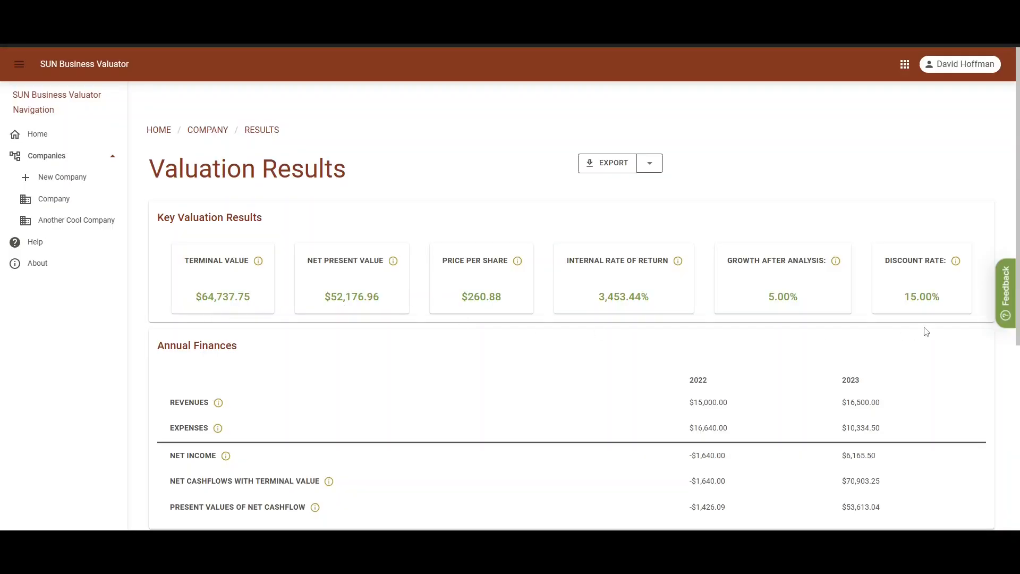
# - Look through the annual finances and show the available data choices for the valuation results graph
pyautogui.scroll(-3, 901, 302)
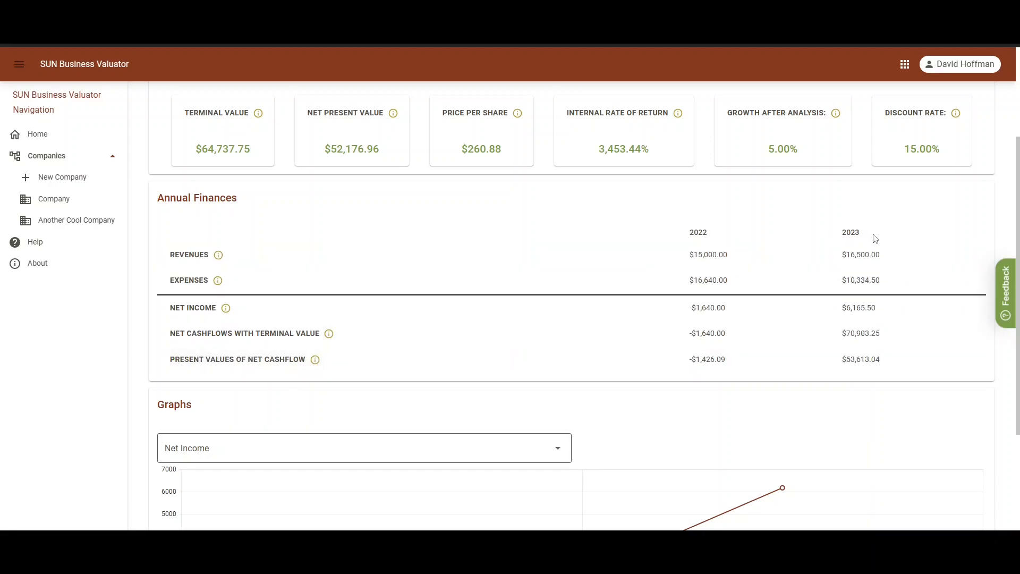
pyautogui.scroll(-3, 644, 334)
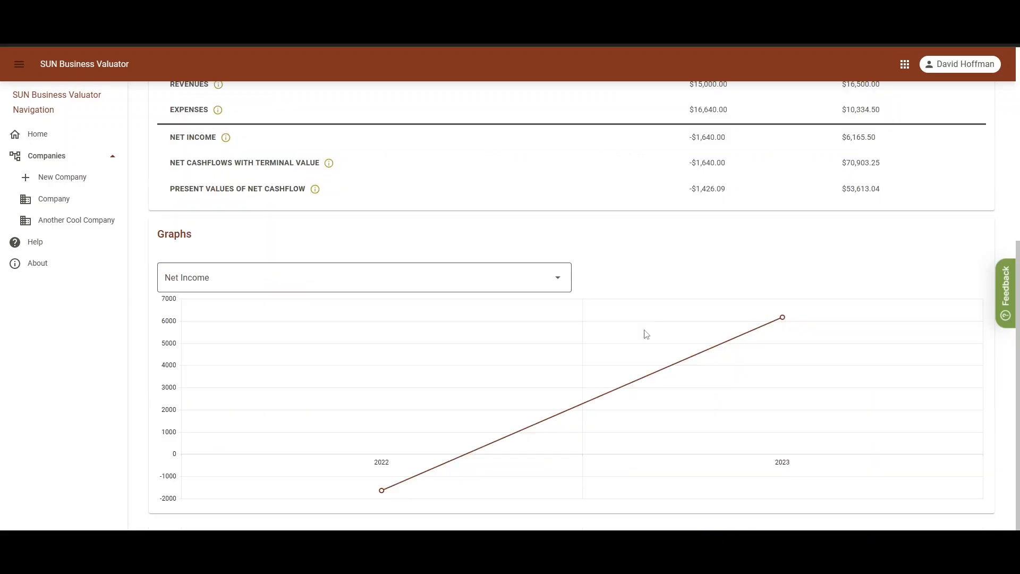
pyautogui.click(526, 279)
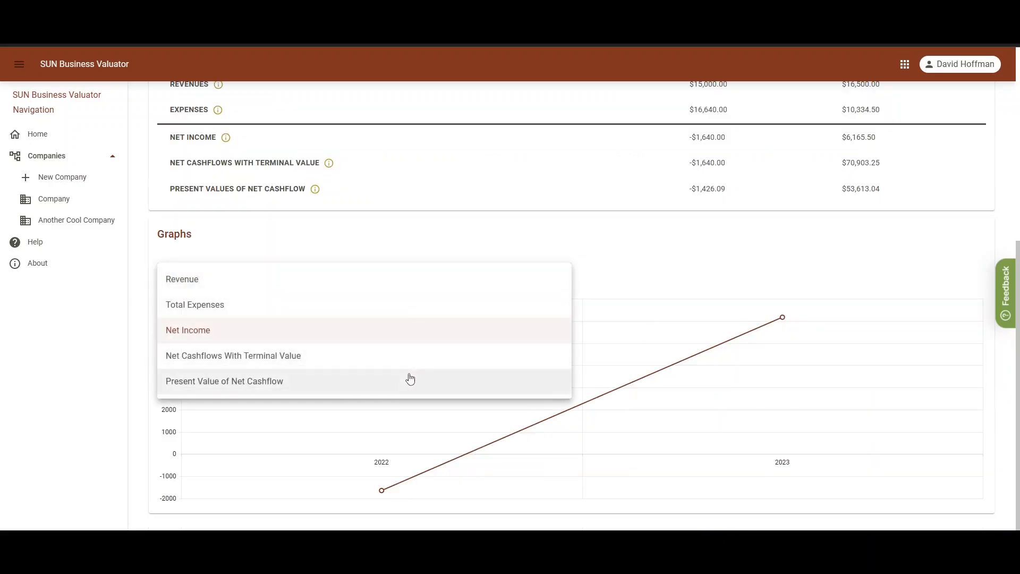